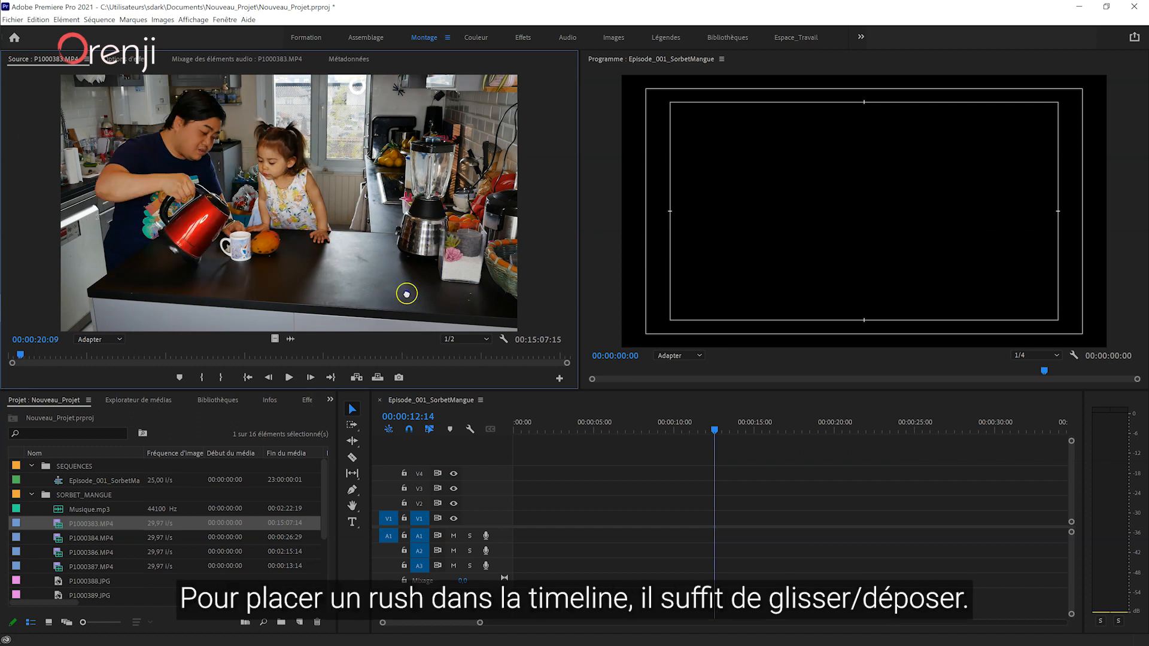
Place the whole P1000383.MP4 clip at the start of V1 and A1, keeping the existing sequence settings, and play the edit.
left_click_drag(407, 294, 522, 522)
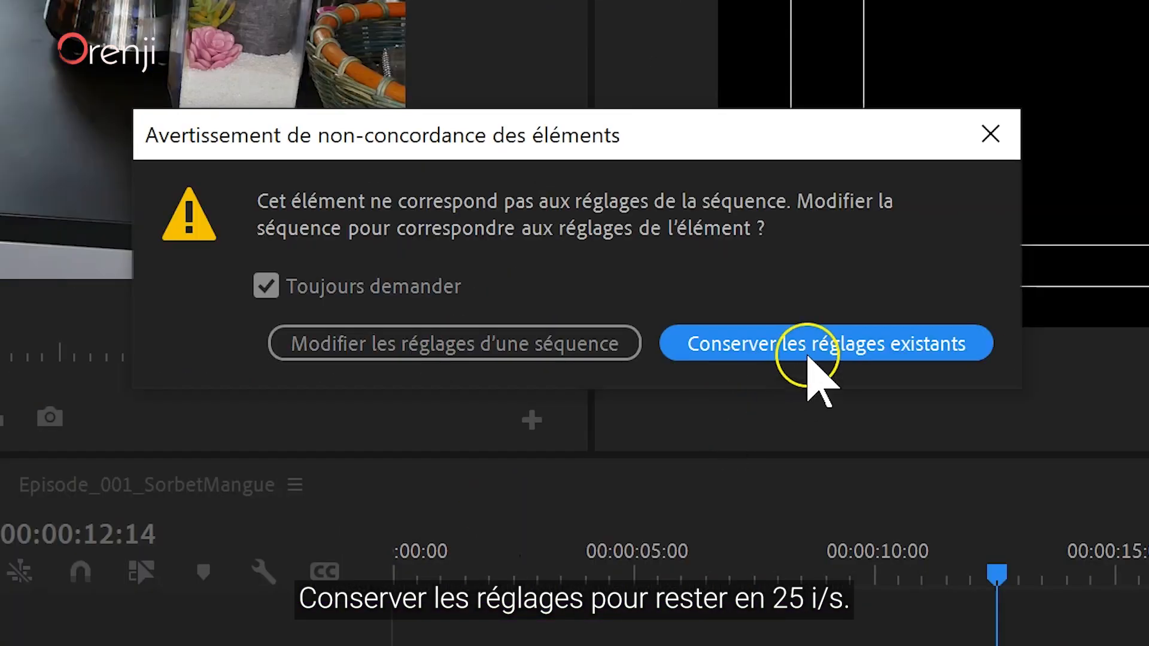
left_click(807, 358)
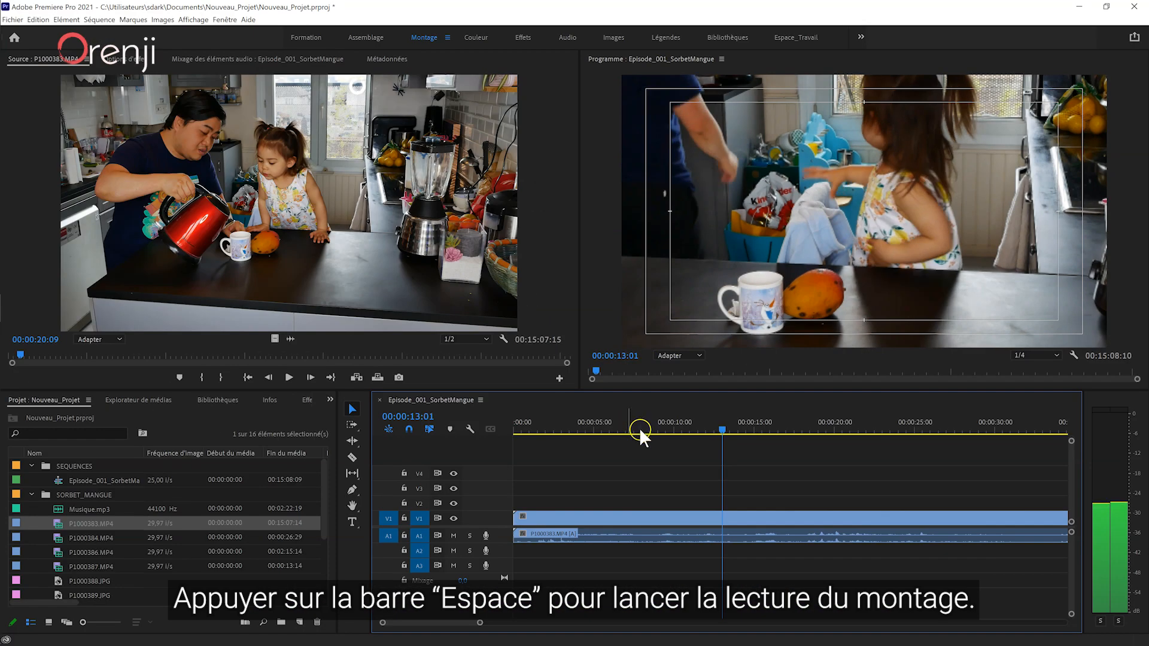
key("space")
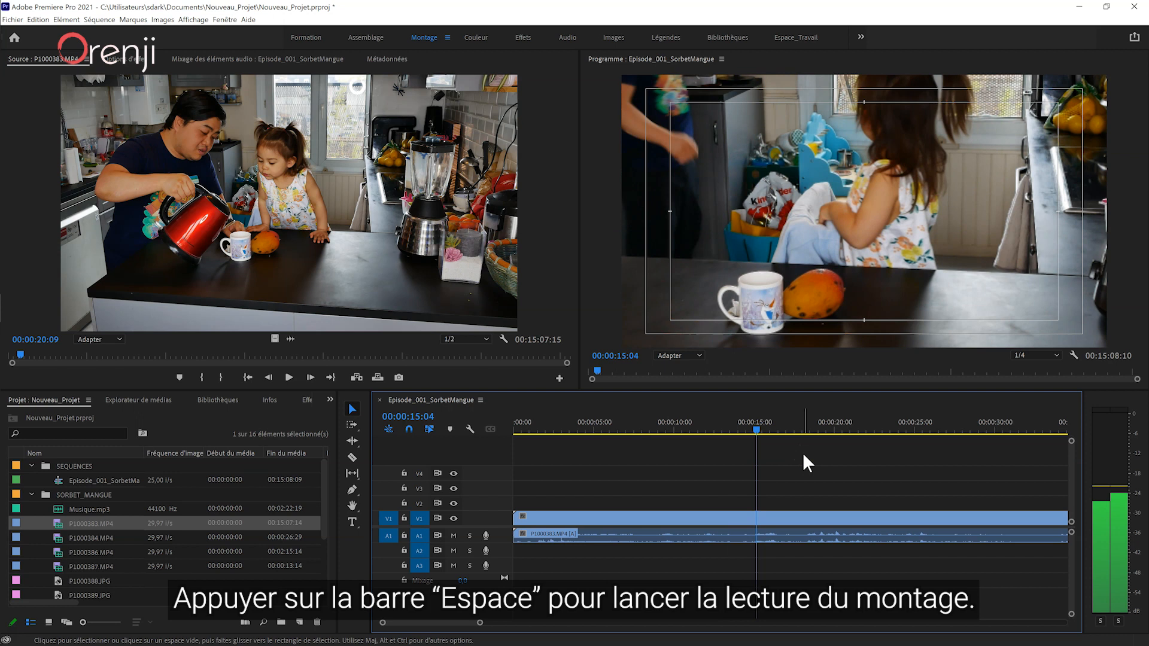
left_click(802, 452)
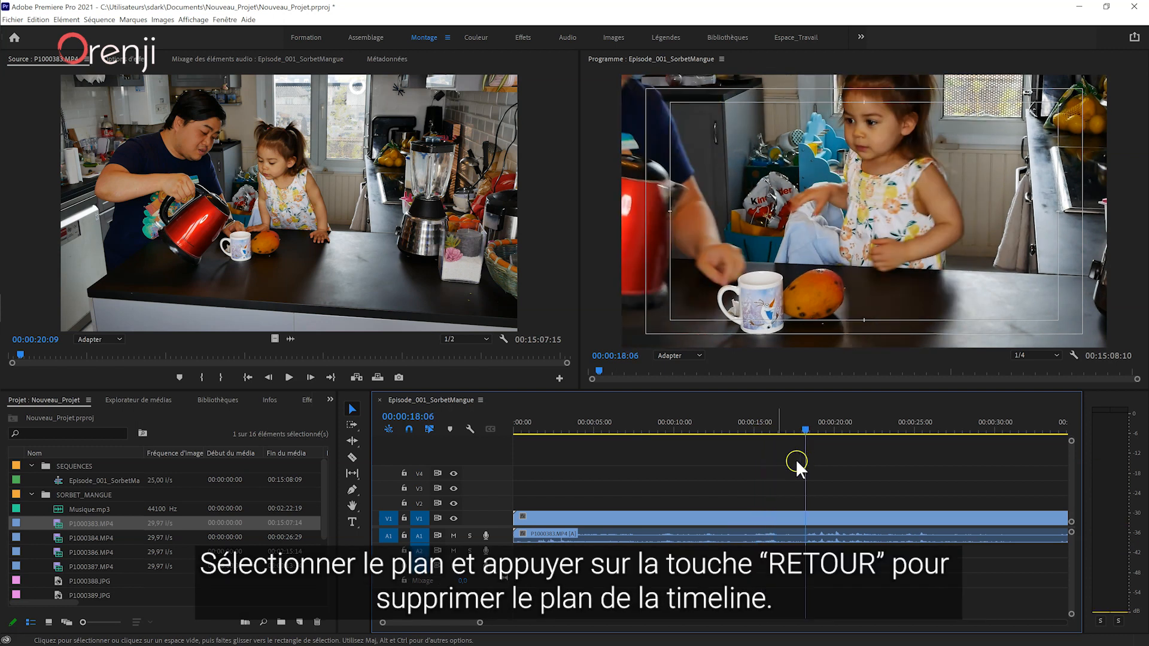
Delete the full-length P1000383.MP4 clip from the timeline.
left_click(748, 518)
key("BackSpace")
left_click(513, 466)
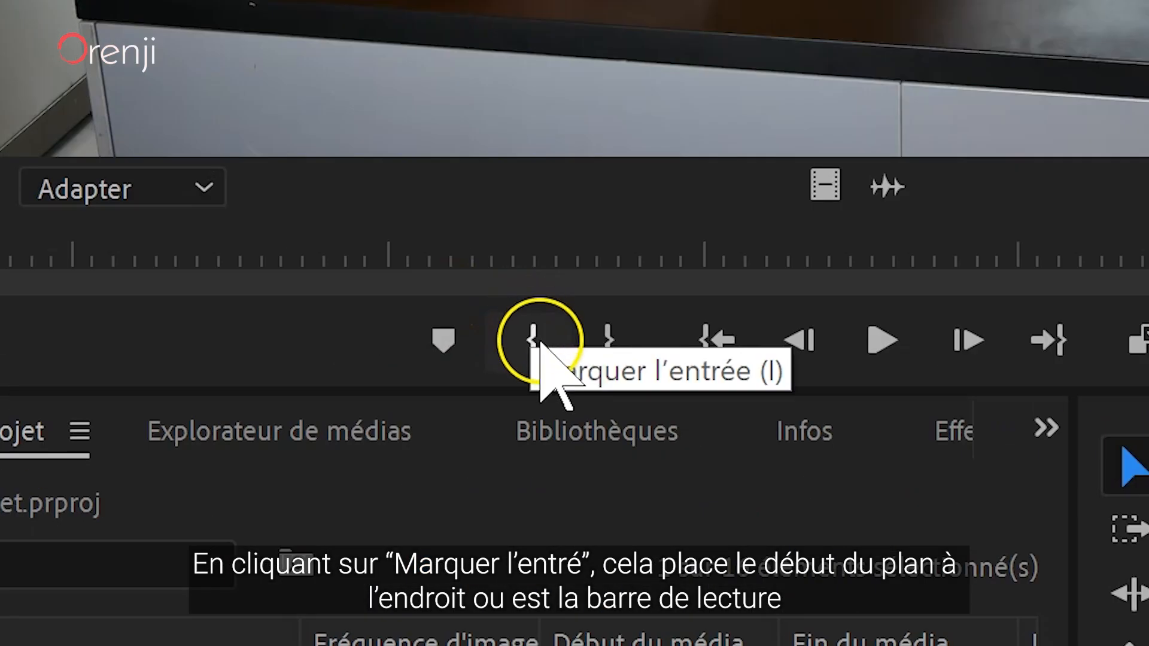
Mark P1000383.MP4 from 00:00:20:09 to 00:00:26:13 and place that section on V1 at 00:00:01:00, keeping the existing sequence settings.
left_click(199, 377)
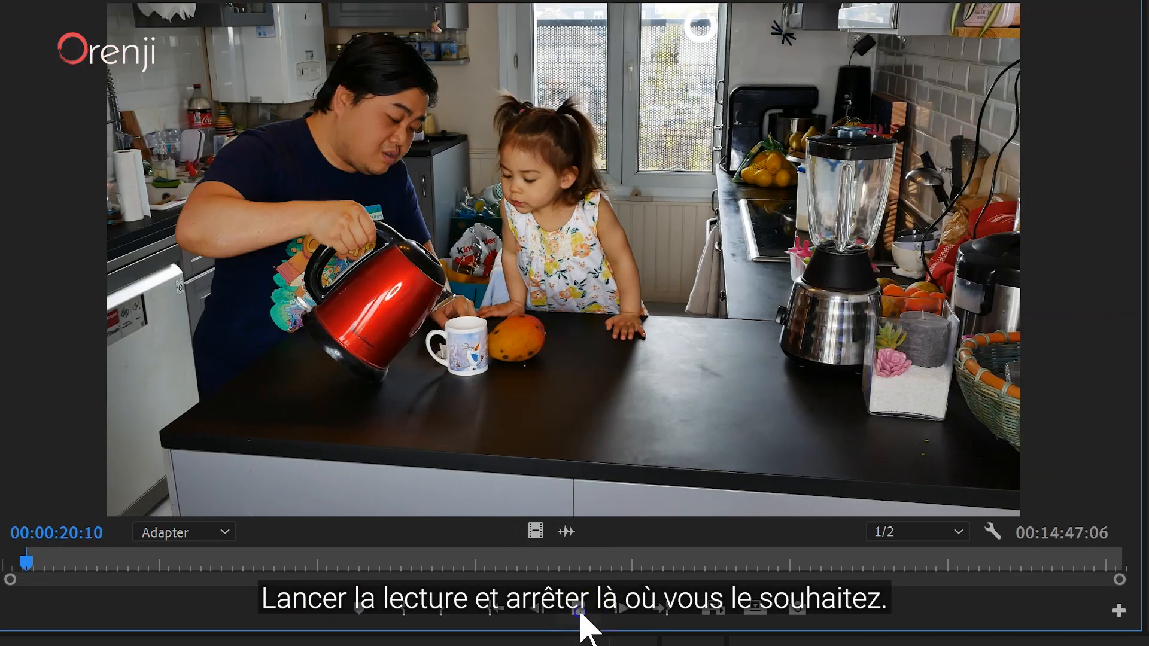
left_click(580, 616)
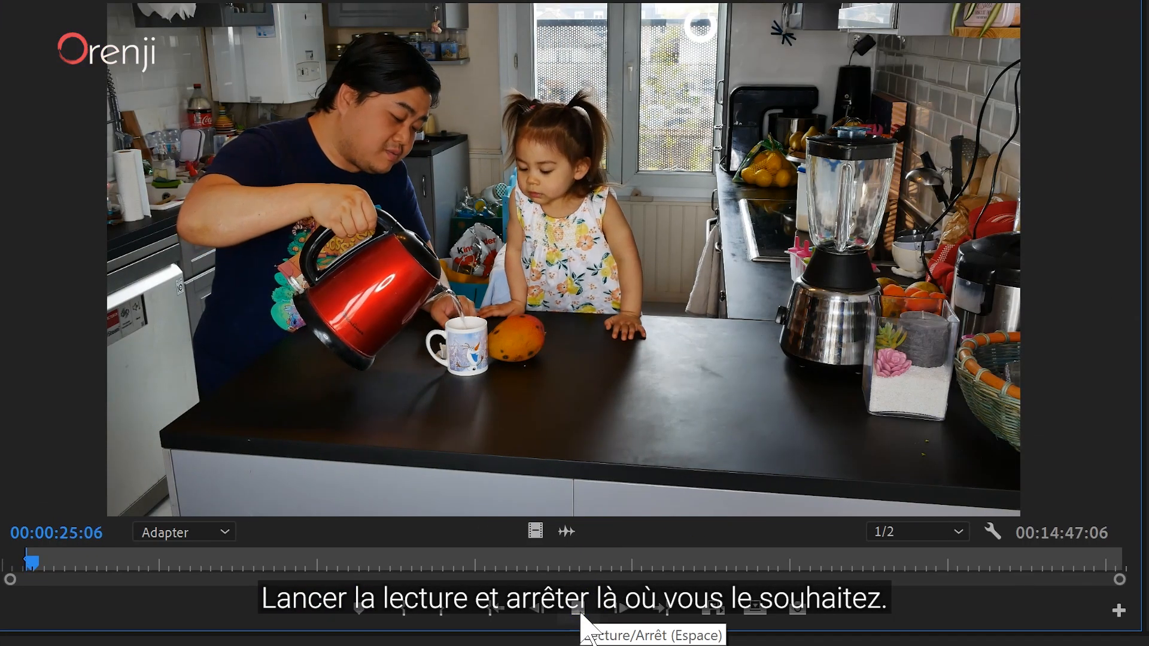
left_click(580, 611)
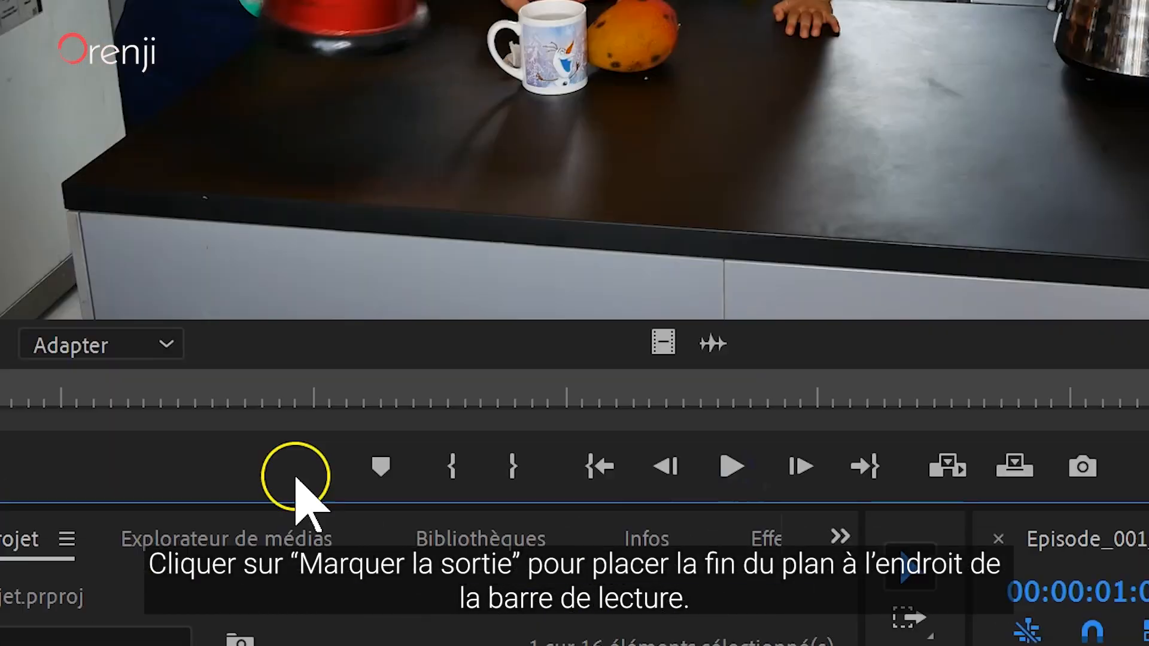
left_click(509, 473)
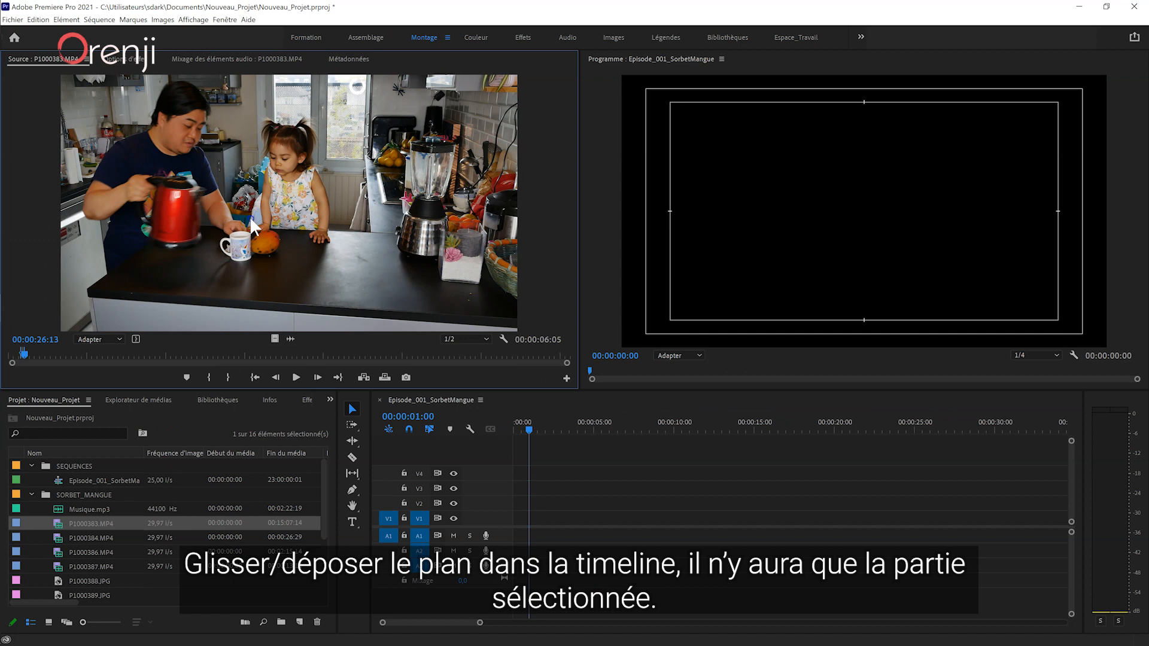
left_click_drag(250, 216, 534, 519)
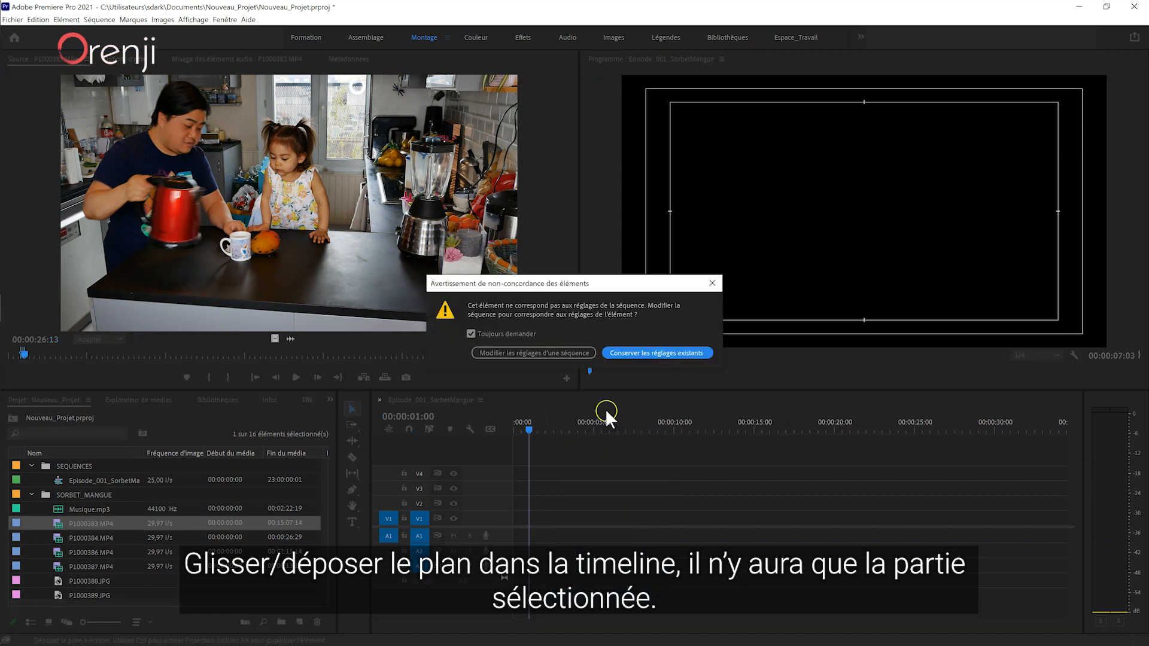
left_click(649, 352)
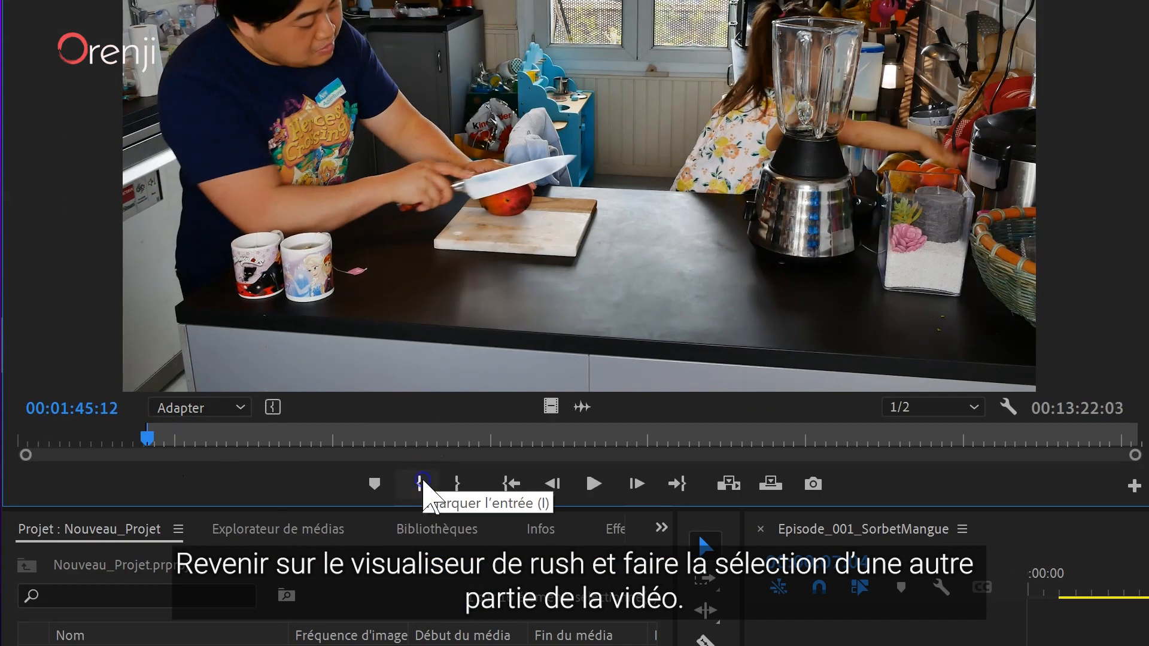
Mark the source clip from 00:01:45:12 to 00:01:52:21 and insert that section at 00:00:07:04, directly after the first clip.
left_click_drag(149, 435, 155, 437)
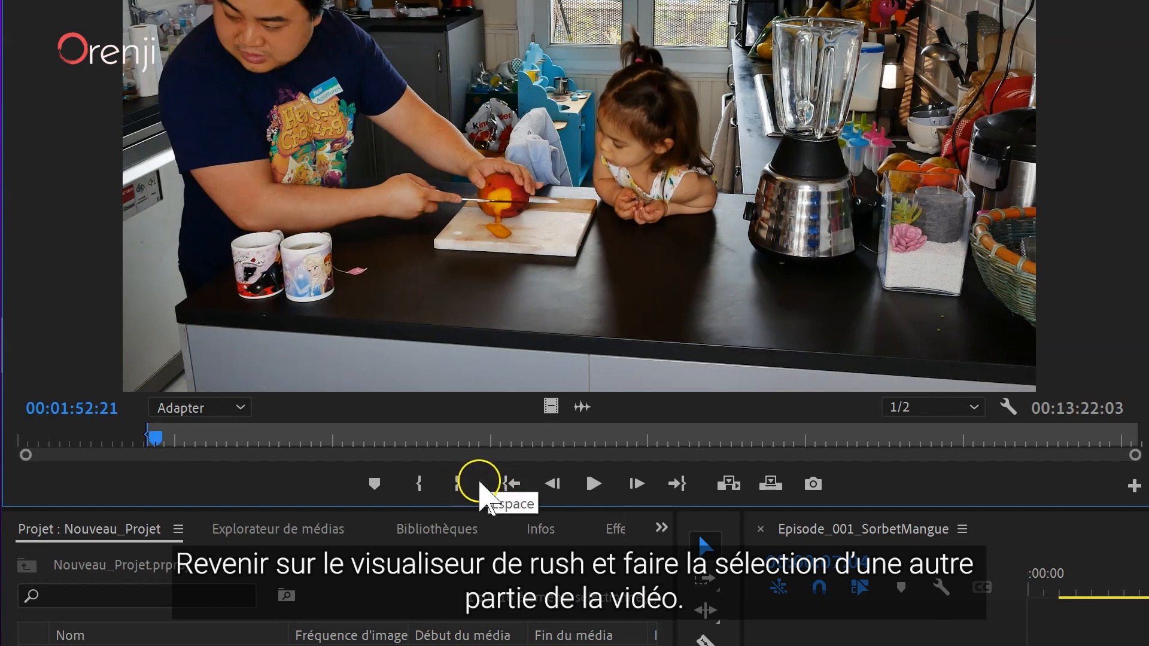
left_click(458, 484)
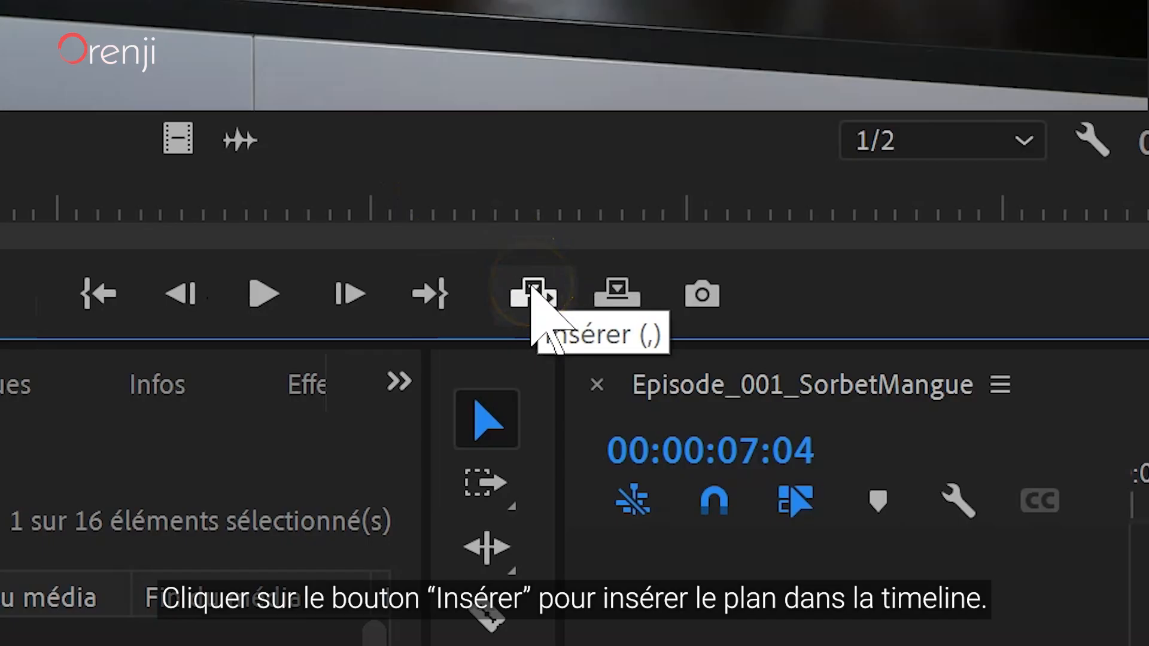
left_click(364, 377)
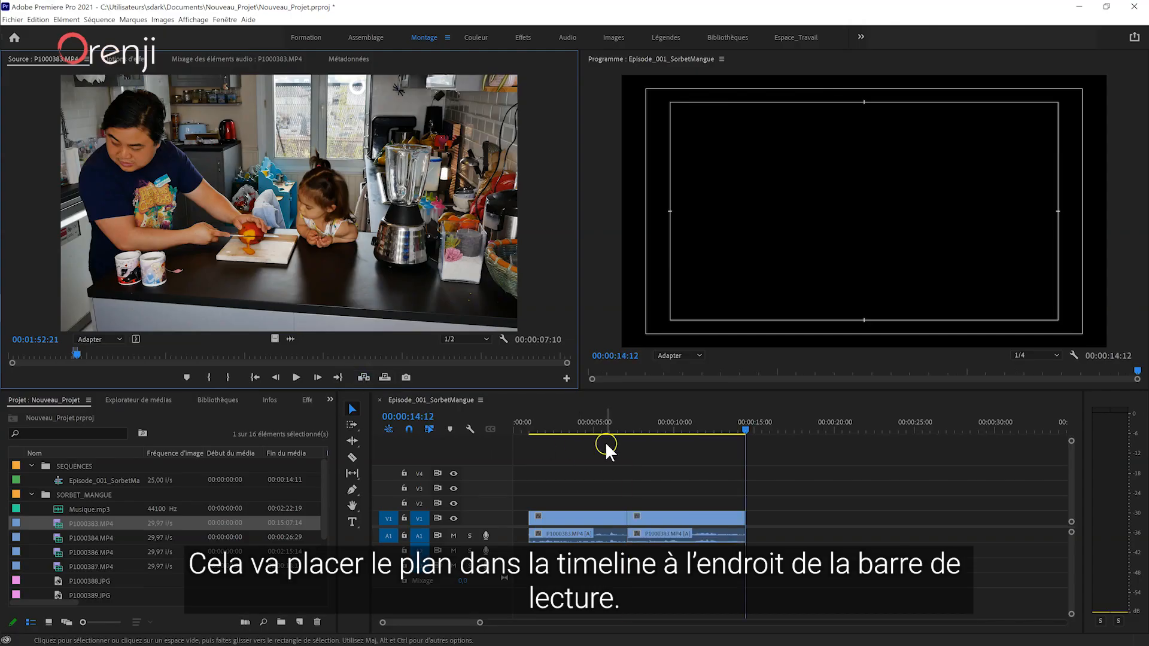
Move the playhead to the cut at 00:00:07:04 and mark the source clip from 00:02:24:24 to 00:02:27:09.
left_click(633, 424)
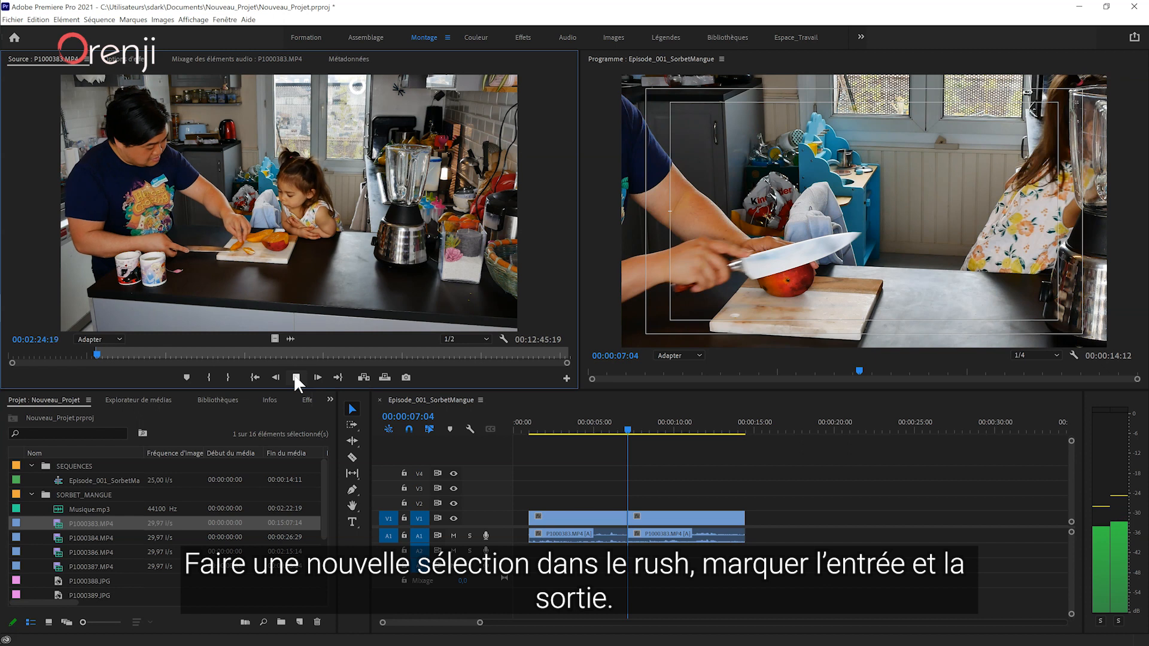
left_click(226, 378)
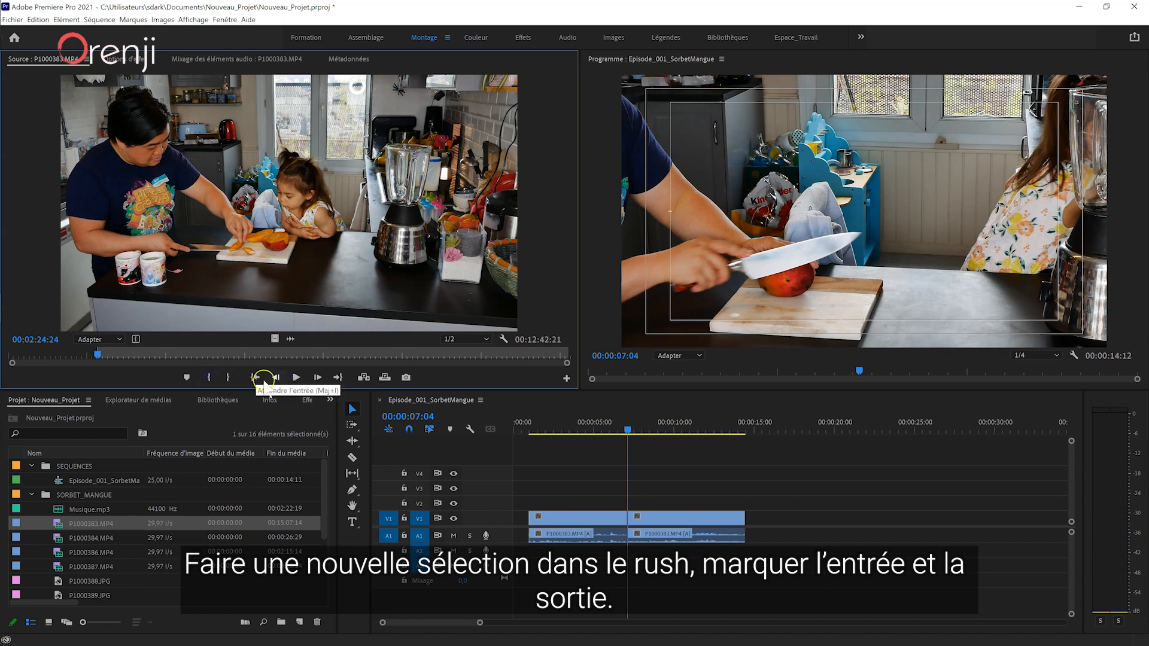
left_click(294, 377)
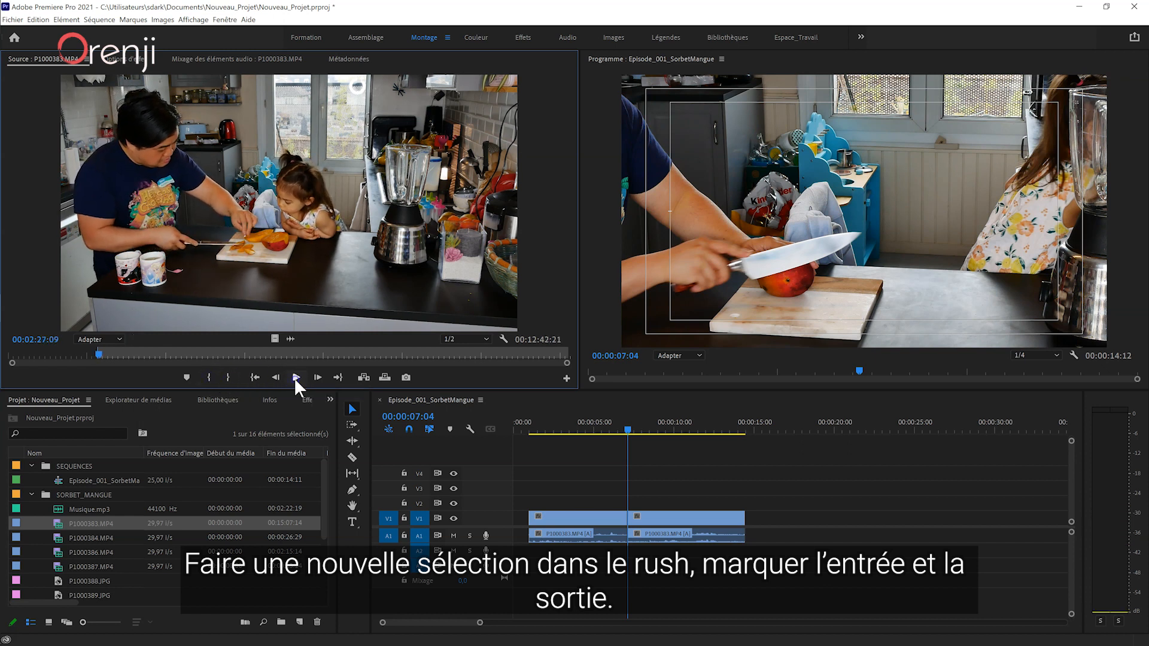
left_click(228, 375)
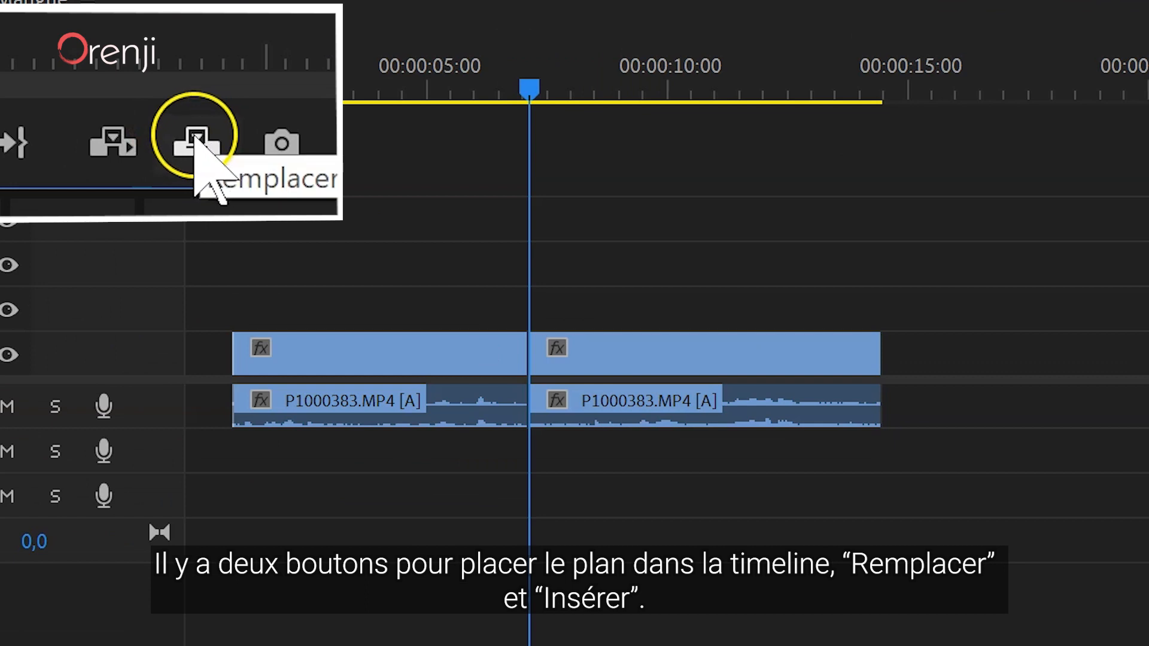
Try inserting the marked section on V1 at the 00:00:07:04 cut, return the playhead there and undo the insert.
left_click(112, 141)
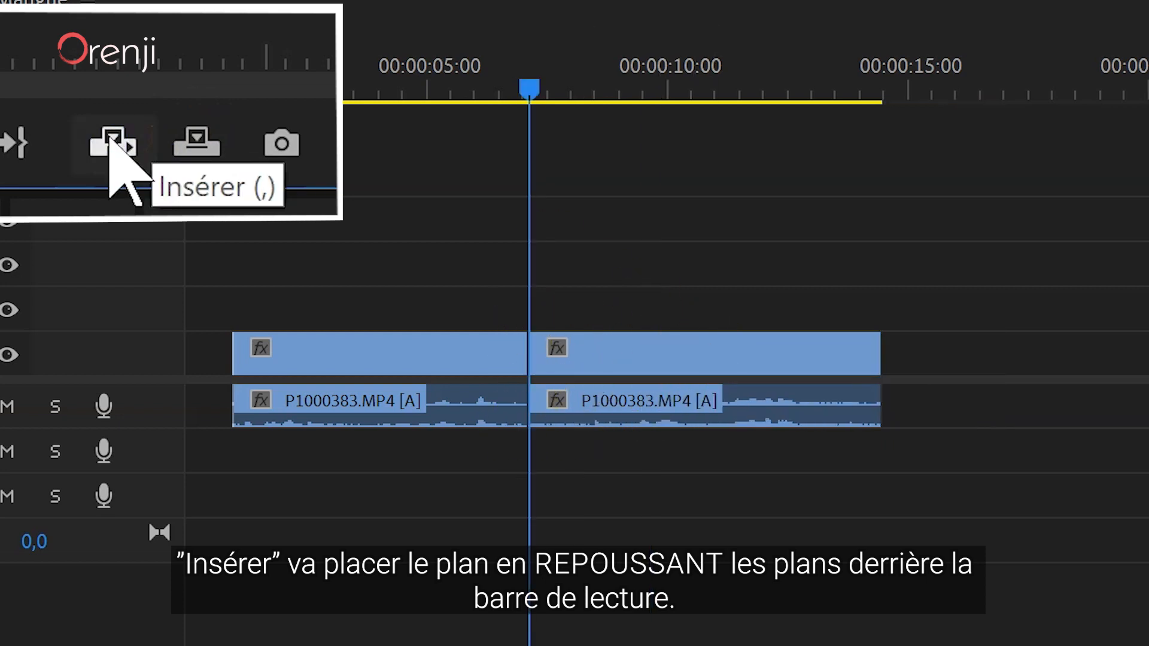
left_click(114, 143)
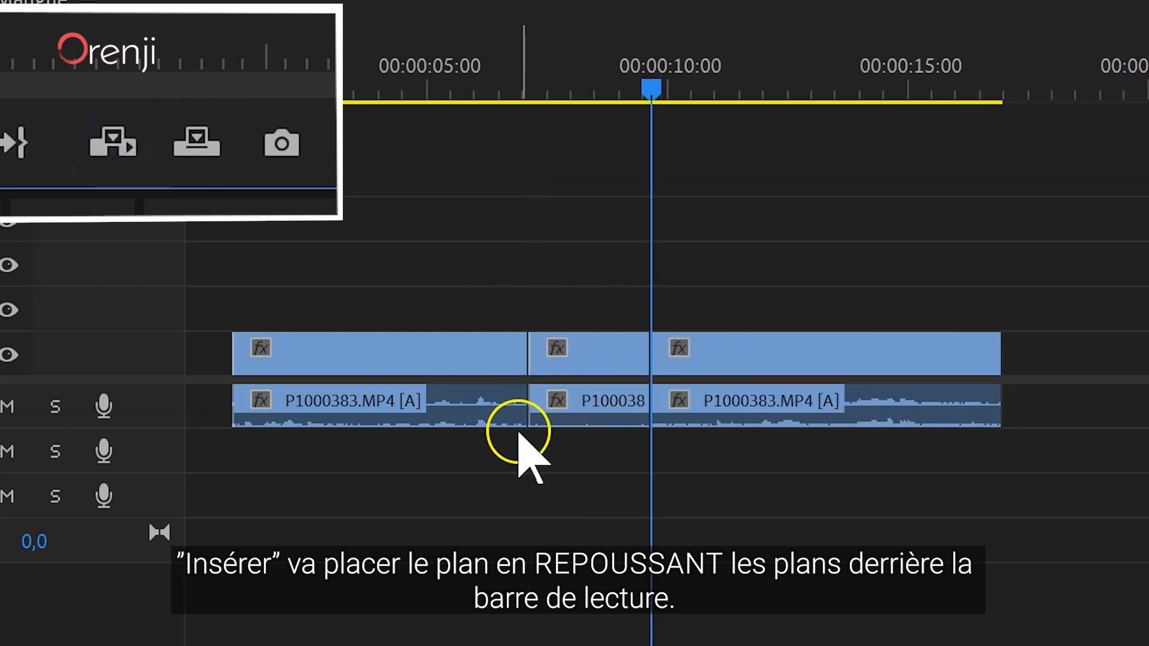
left_click_drag(562, 114, 524, 87)
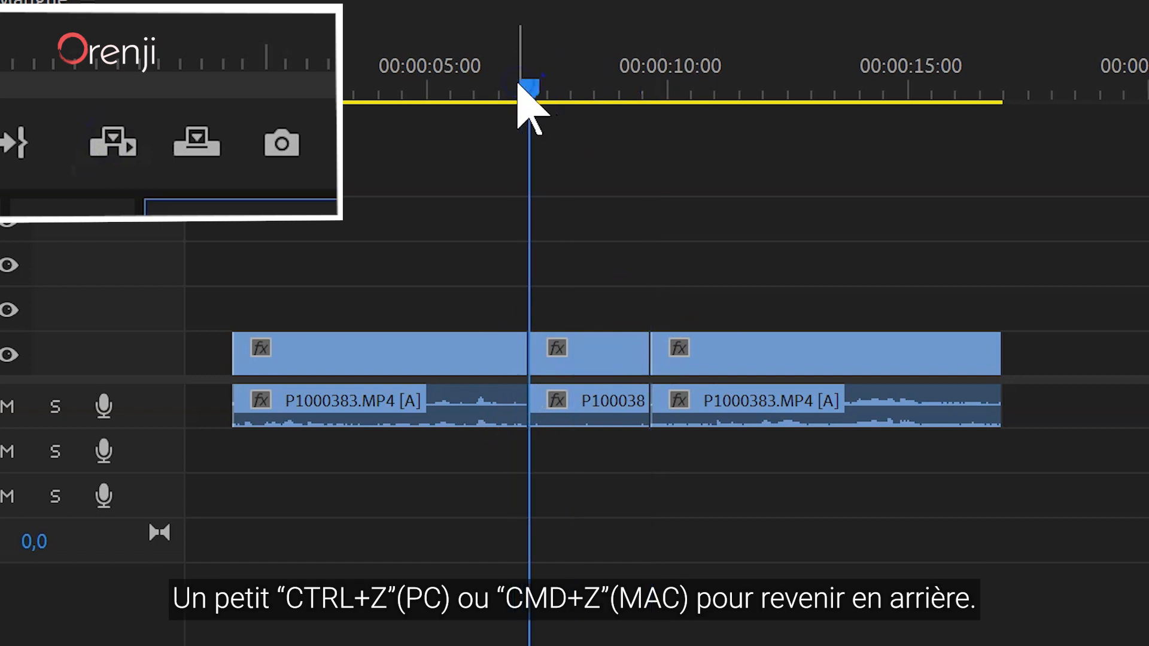
key("ctrl+z")
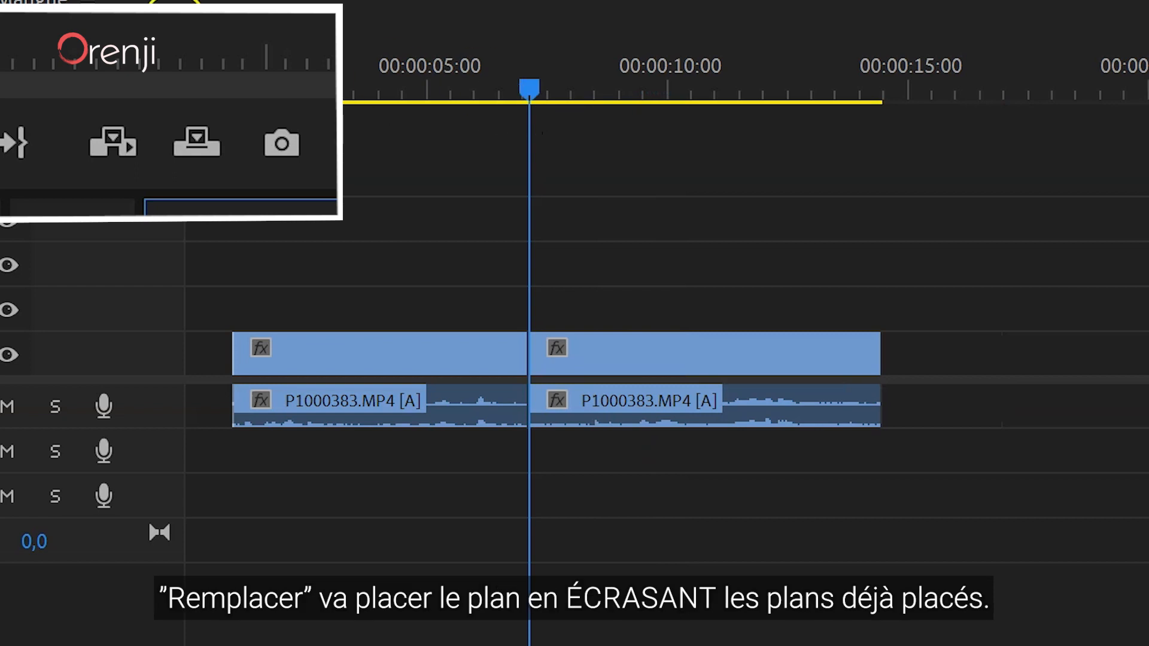
Try overwriting the start of the second V1 clip with the marked section, and undo the overwrite.
left_click(194, 143)
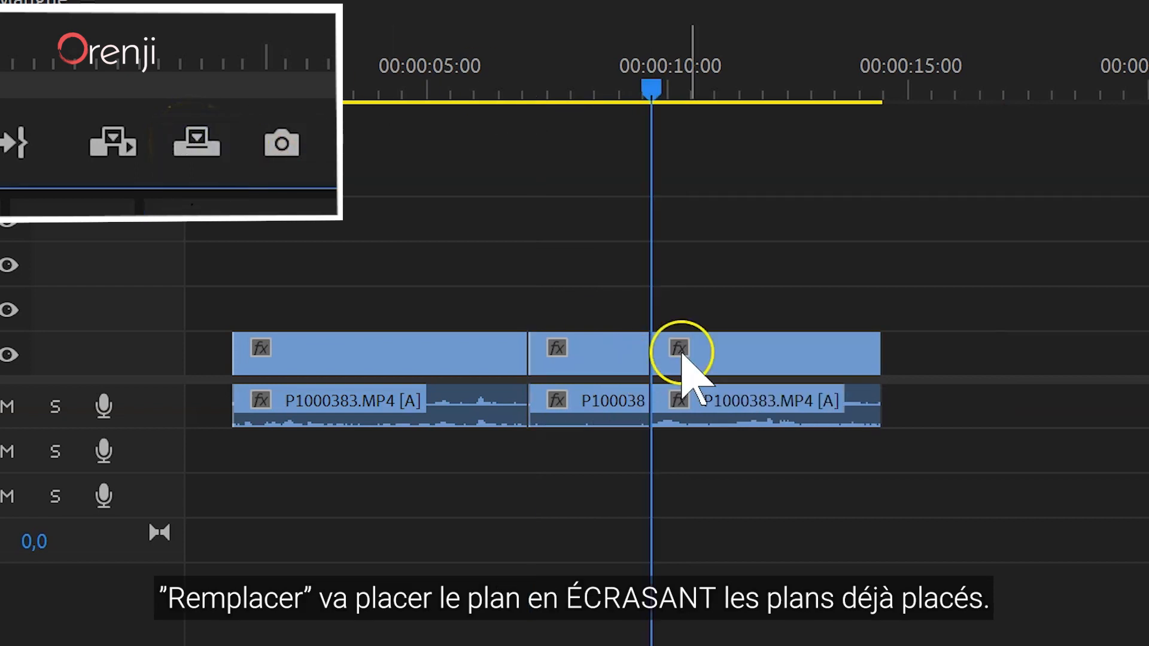
left_click(504, 85)
key("ctrl+z")
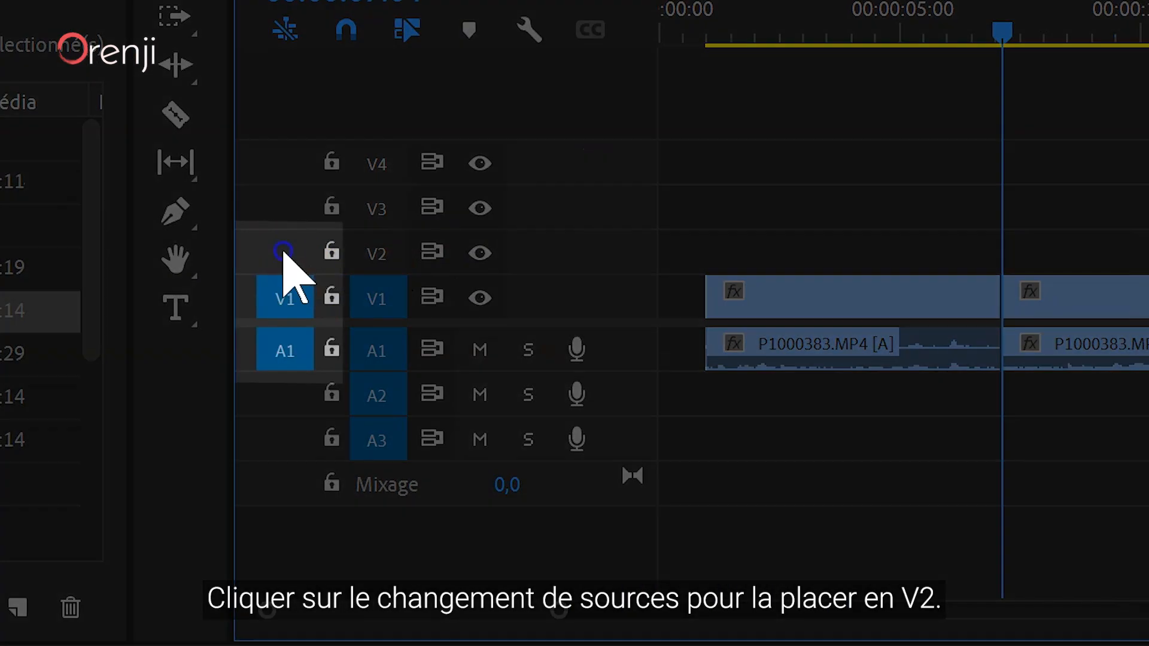
Route the source video to track V2 and try inserting the marked section at 00:00:07:04.
left_click(284, 253)
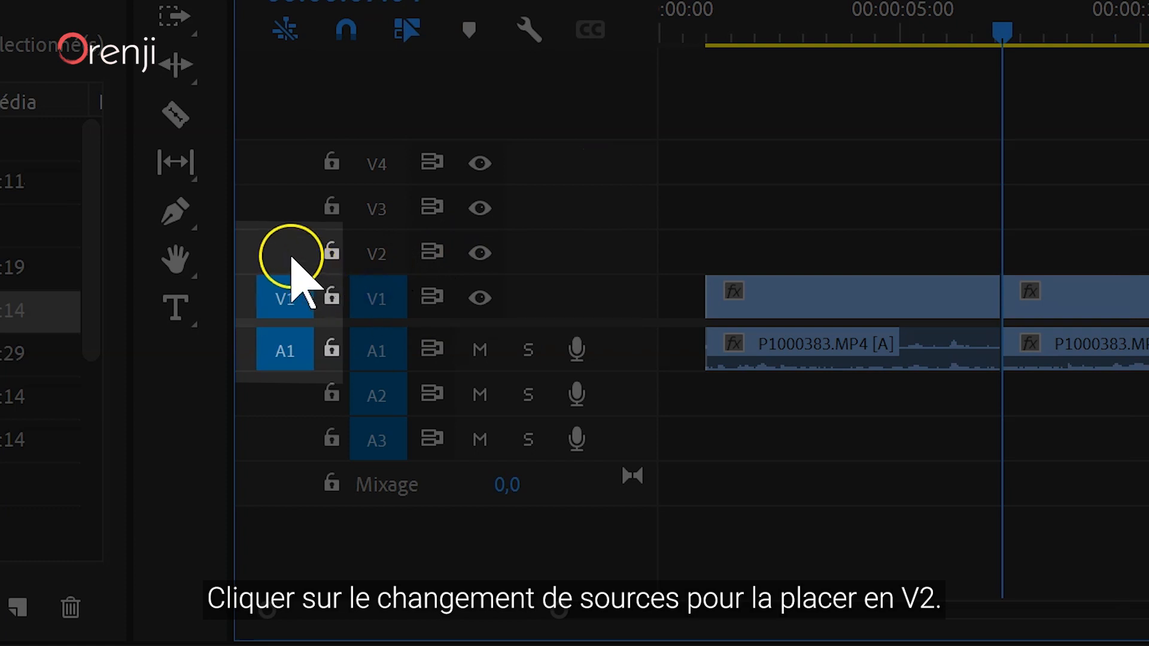
left_click(284, 253)
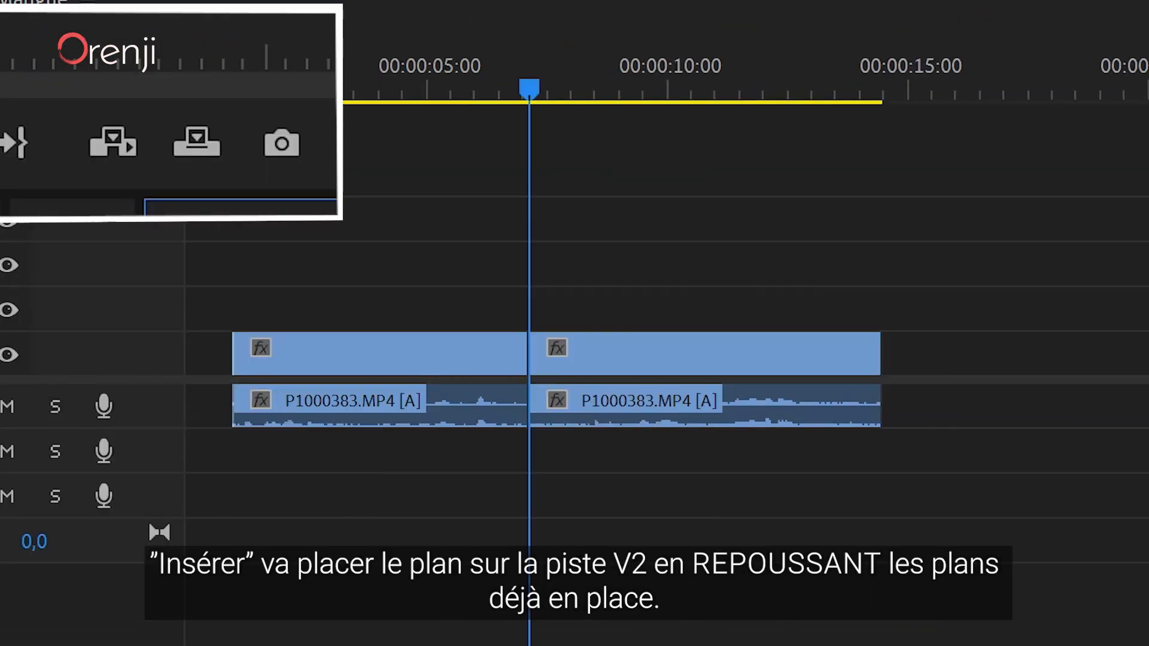
left_click(93, 140)
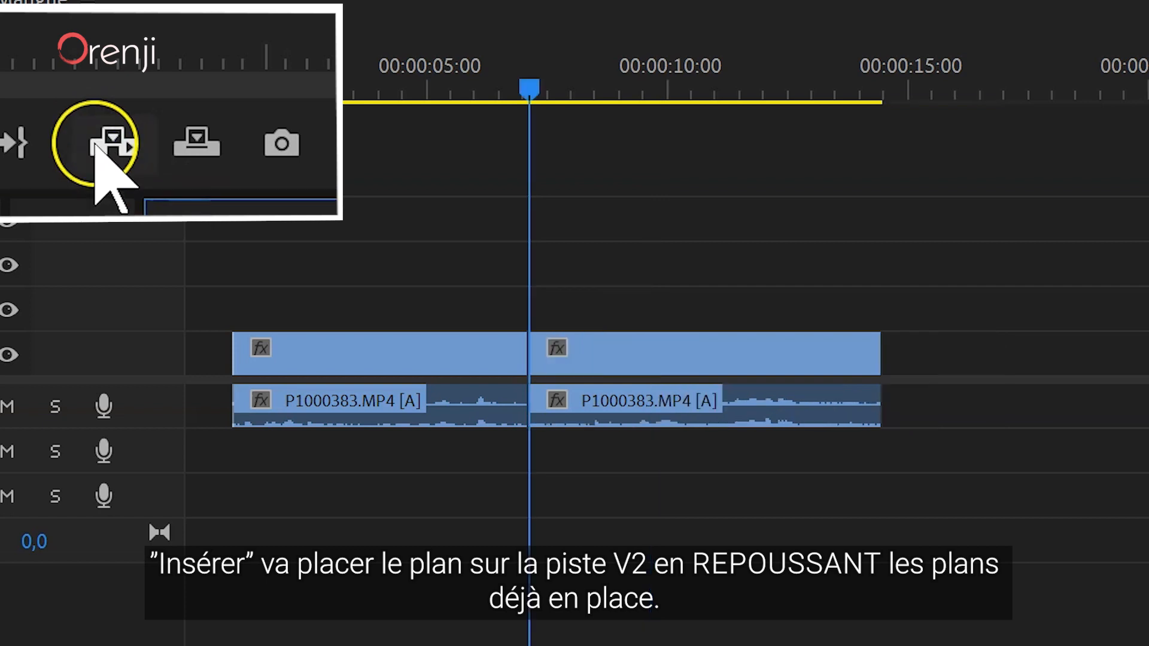
left_click(94, 143)
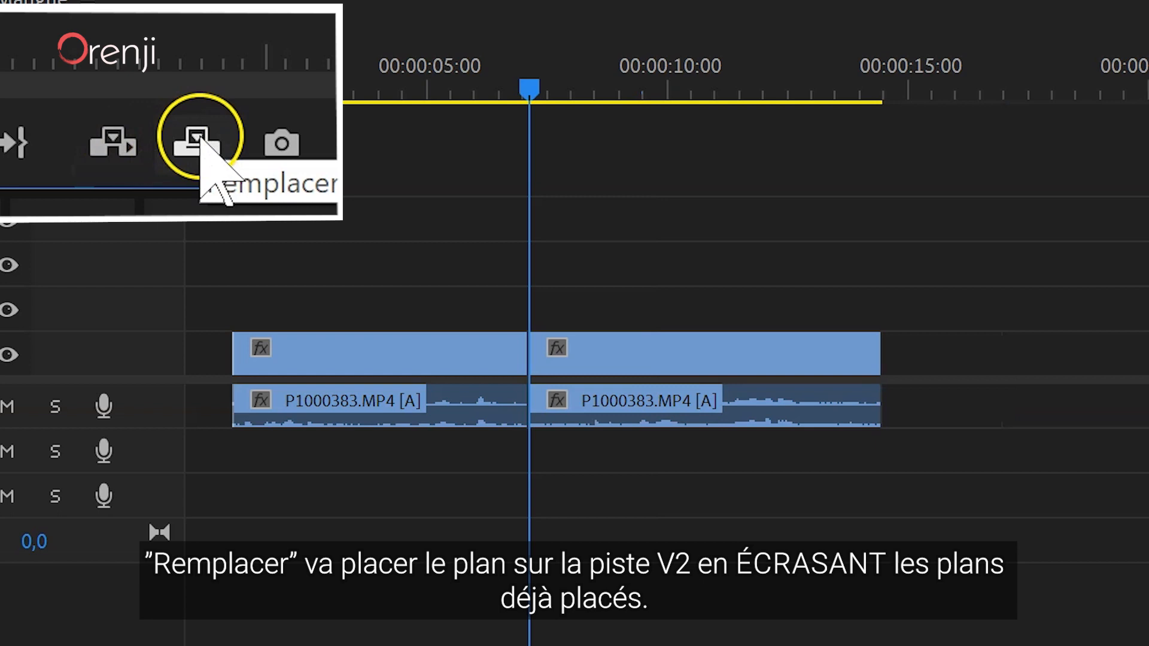
Overwrite the marked section onto V2 and A1 at 00:00:07:04.
left_click(202, 140)
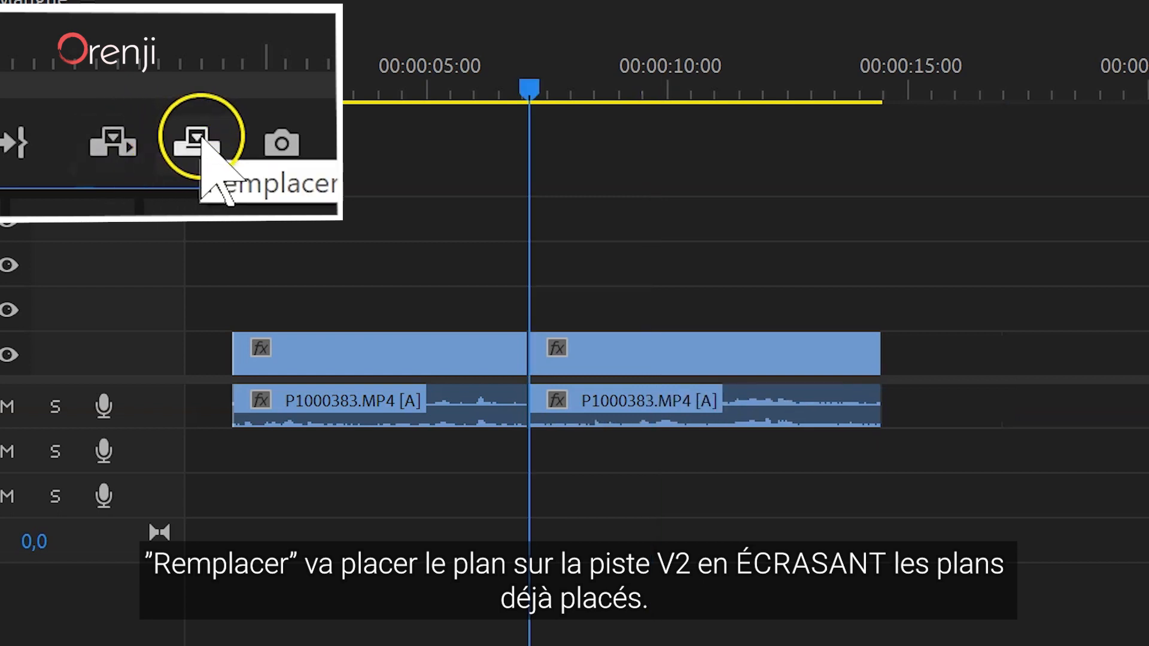
left_click(202, 141)
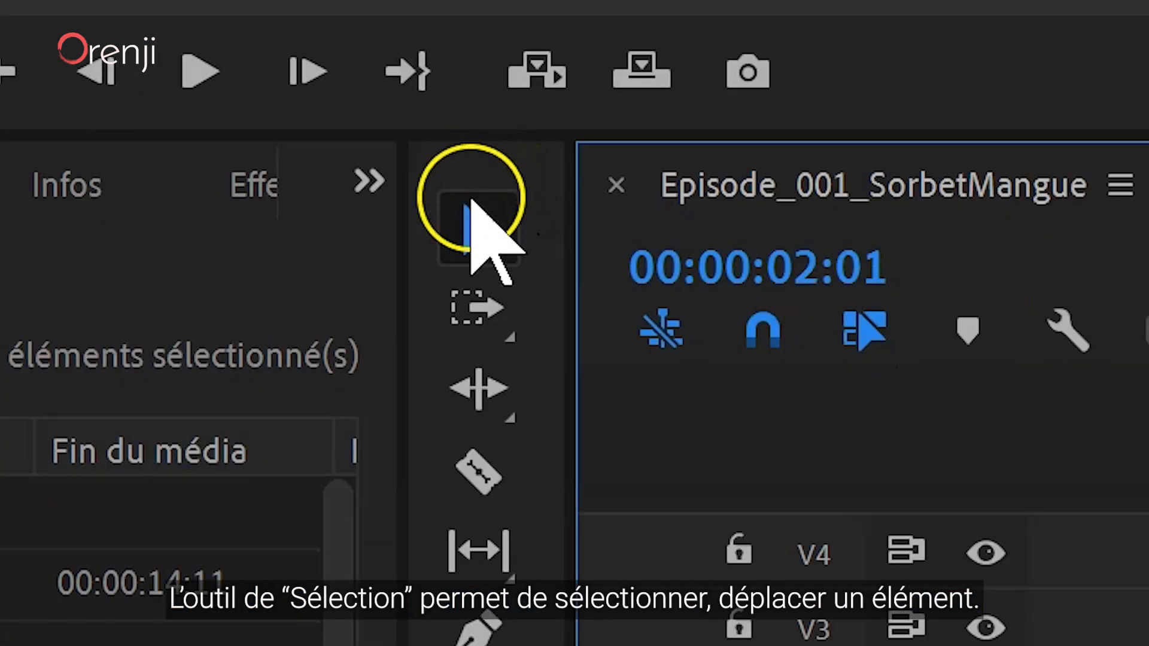
With the Selection tool, shift the first V1 clip past the end of the edit and move the short V2 clip to V4 near the start.
left_click(473, 220)
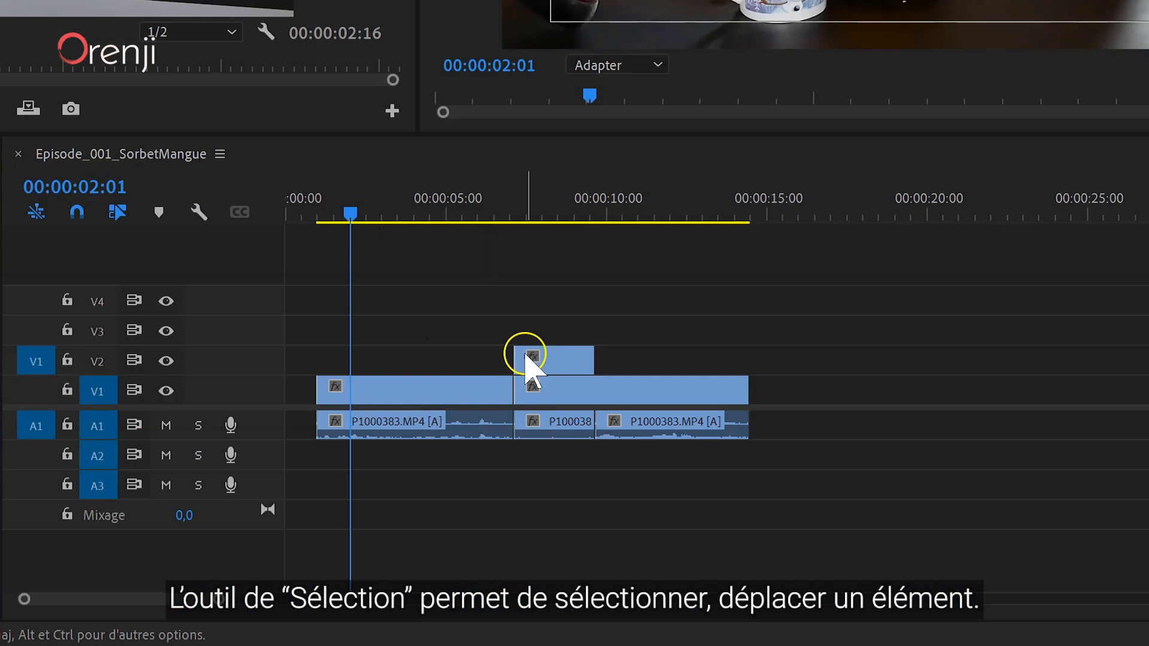
left_click_drag(553, 361, 940, 361)
left_click_drag(387, 390, 1087, 390)
left_click_drag(940, 359, 409, 296)
Delete the other long clip from V1 and move the short clip's audio down to A3.
left_click(606, 395)
key("Delete")
left_click_drag(424, 425, 428, 491)
Move the remaining V1 clip back to start where the V4 clip ends, and place the playhead at 00:00:03:16.
left_click_drag(1077, 390, 513, 390)
left_click(490, 250)
left_click(404, 202)
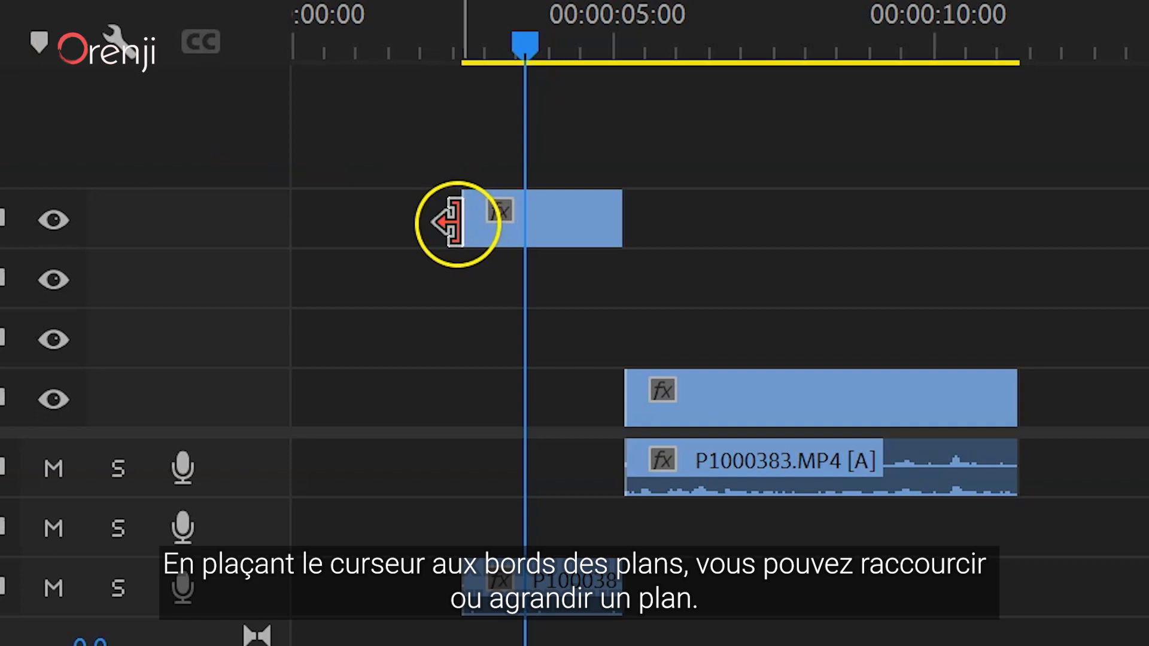
Try lengthening the V4 clip by extending its start to about 00:00:01:08 and stretching its end, and undo the last trim.
left_click_drag(454, 222, 375, 221)
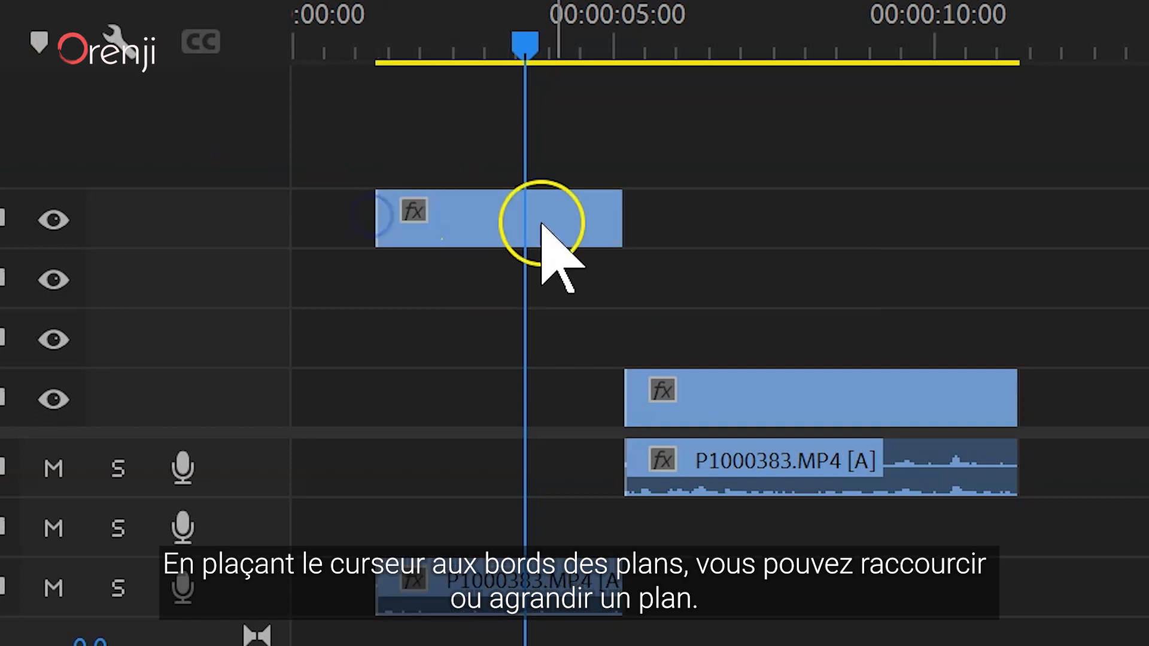
left_click_drag(628, 218, 772, 221)
key("ctrl+z")
left_click(465, 196)
Trim the V4 clip's start to about 00:00:03:00 and shorten the V1 clip's end to about 00:00:09:07.
left_click_drag(393, 198, 500, 205)
left_click_drag(1016, 389, 879, 377)
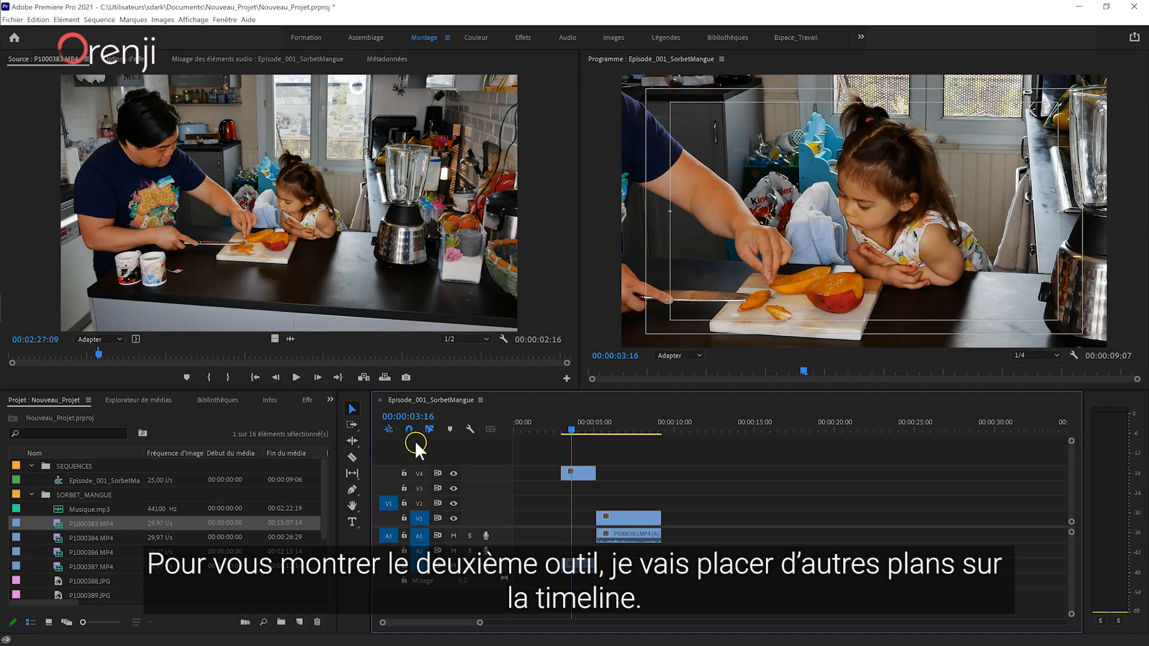
Place two more P1000383.MP4 sections on the upper video tracks after the existing clips, marking new in and out points for the second.
left_click_drag(653, 530, 707, 529)
left_click_drag(289, 202, 724, 497)
left_click(225, 353)
left_click(209, 378)
left_click(237, 354)
left_click(227, 377)
left_click_drag(289, 203, 724, 481)
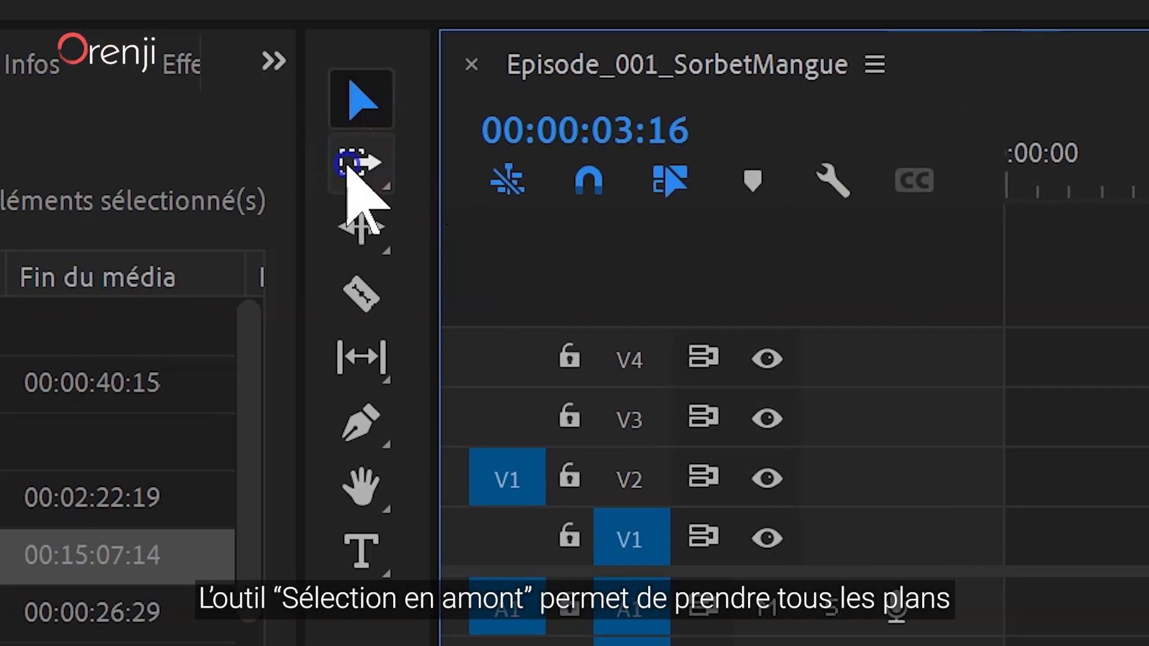
Select all clips after the V4 clip with the Track Select Forward tool and move them together about 20 frames earlier.
left_click(348, 168)
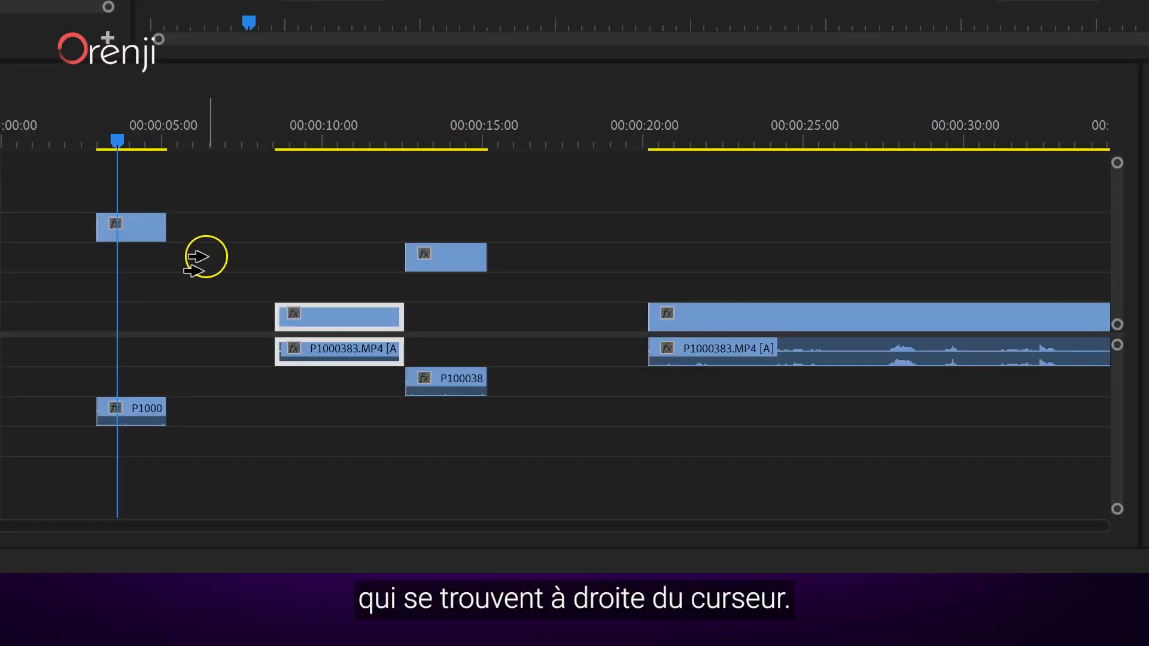
left_click(37, 312)
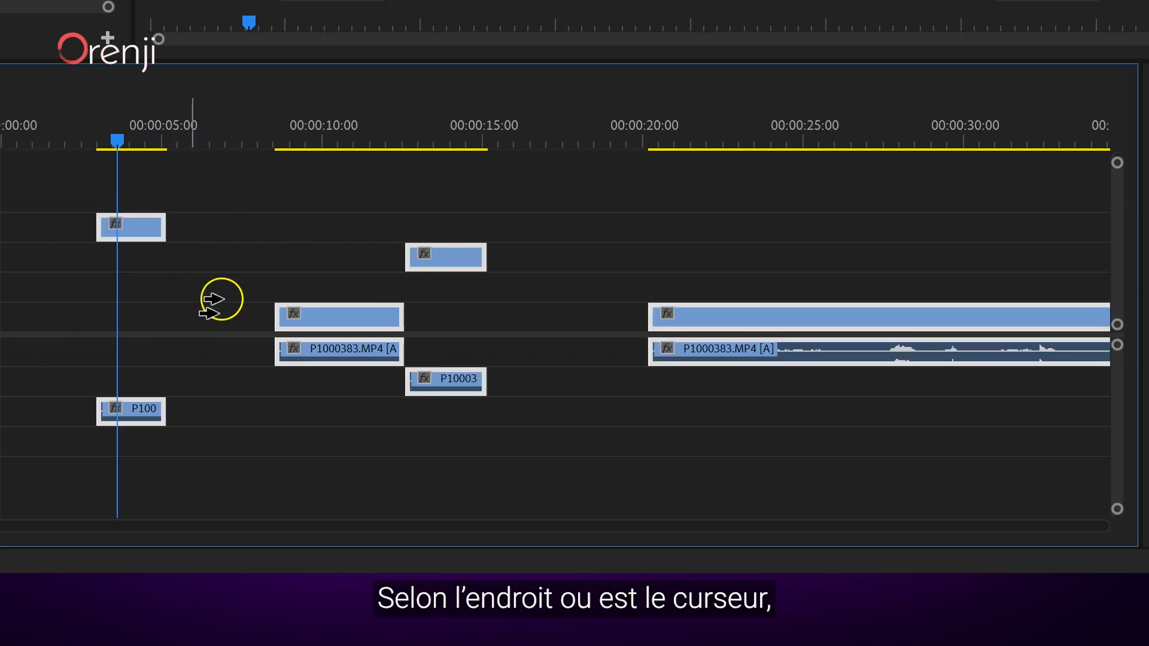
left_click(616, 328)
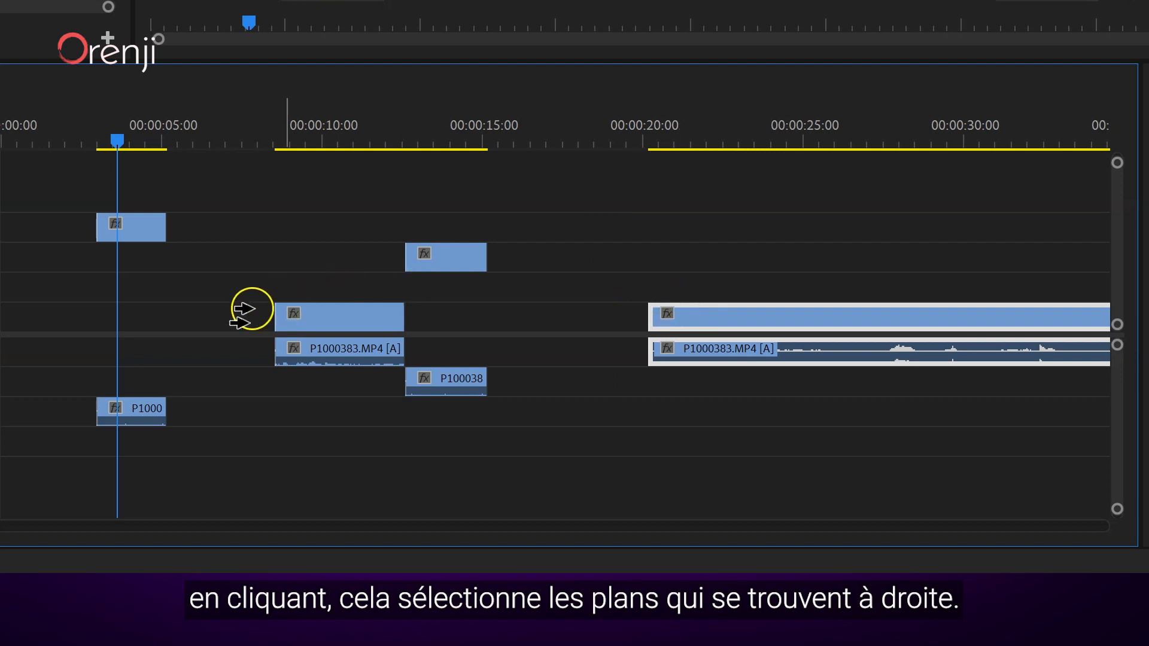
left_click(283, 305)
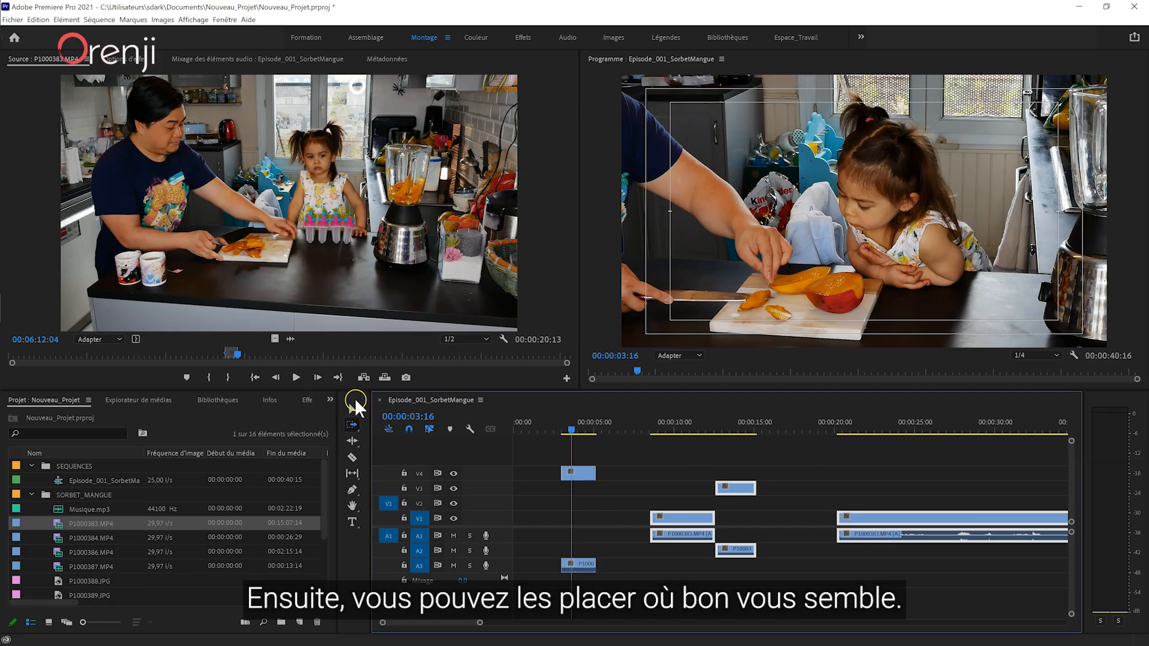
left_click(352, 408)
left_click_drag(856, 319, 774, 294)
left_click_drag(900, 507, 927, 519)
left_click(646, 480)
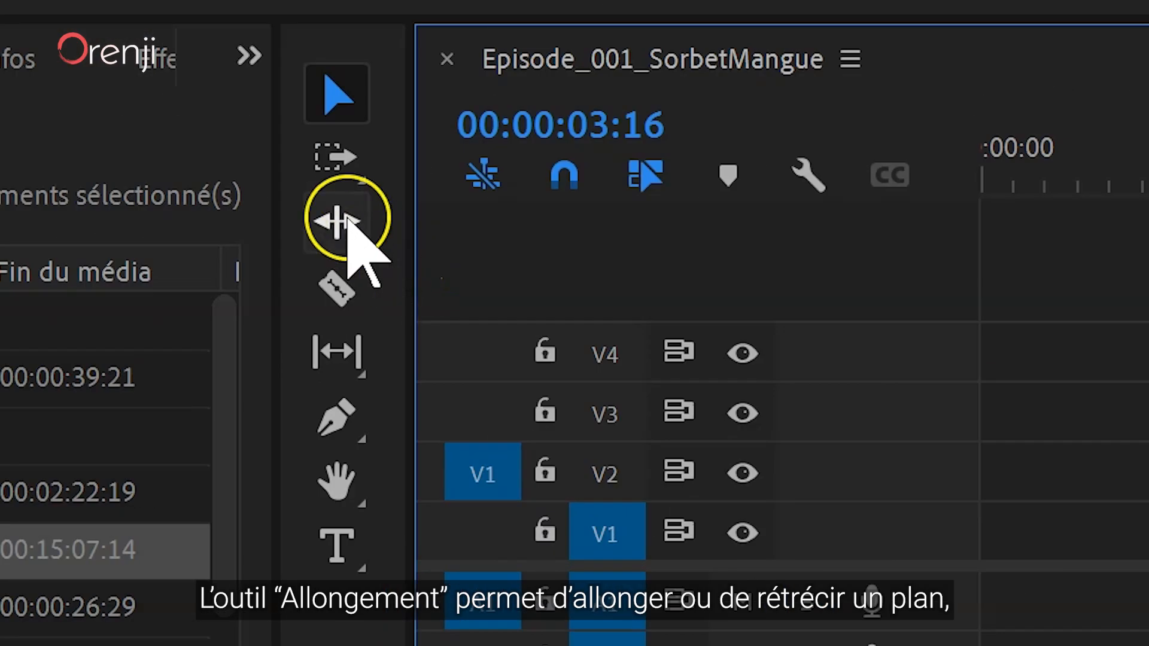
Ripple-lengthen the V4 clip to end at about 00:00:07:00 and cut it with the Razor at about 00:00:04:13 and 00:00:05:08.
left_click(347, 222)
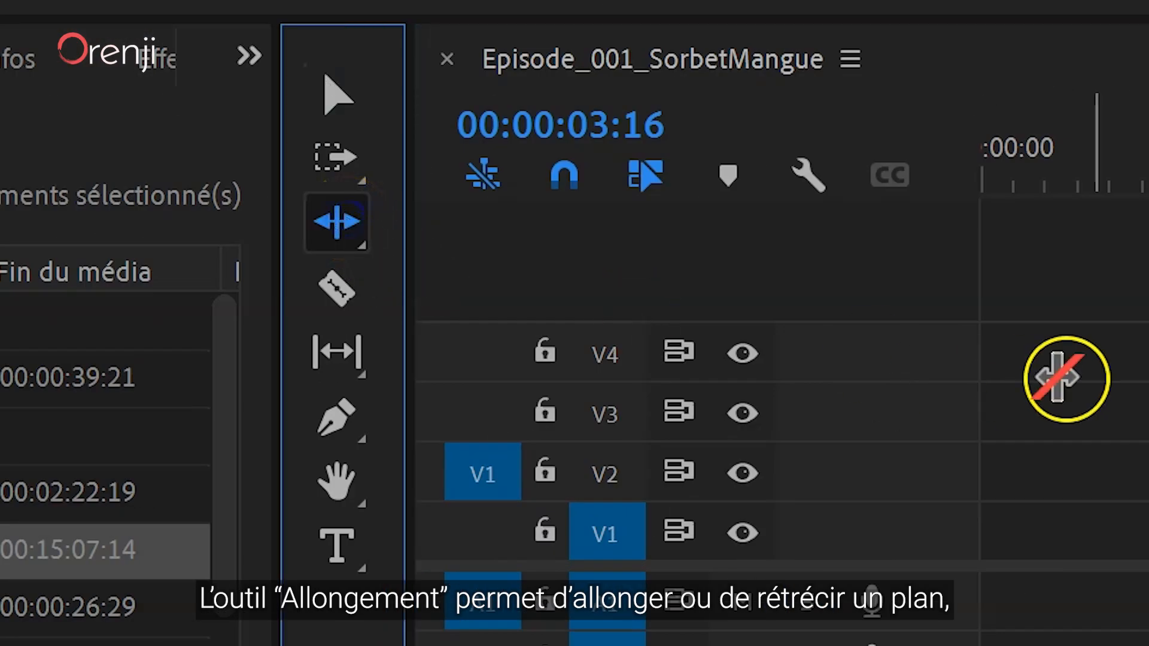
left_click_drag(268, 220, 377, 221)
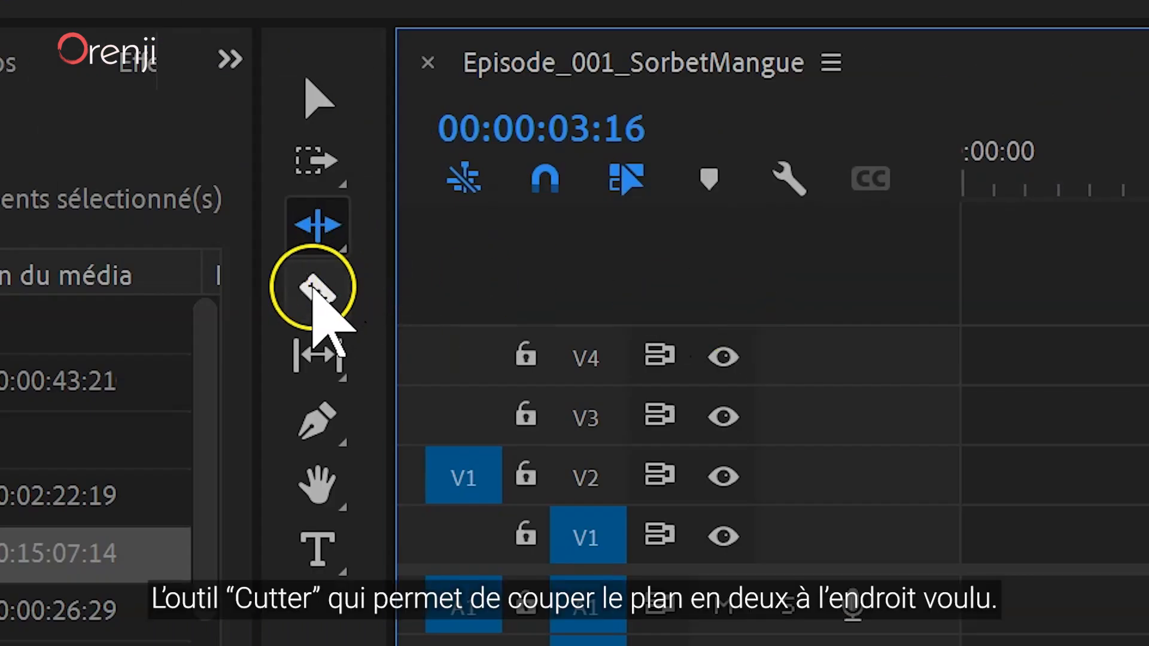
left_click(314, 290)
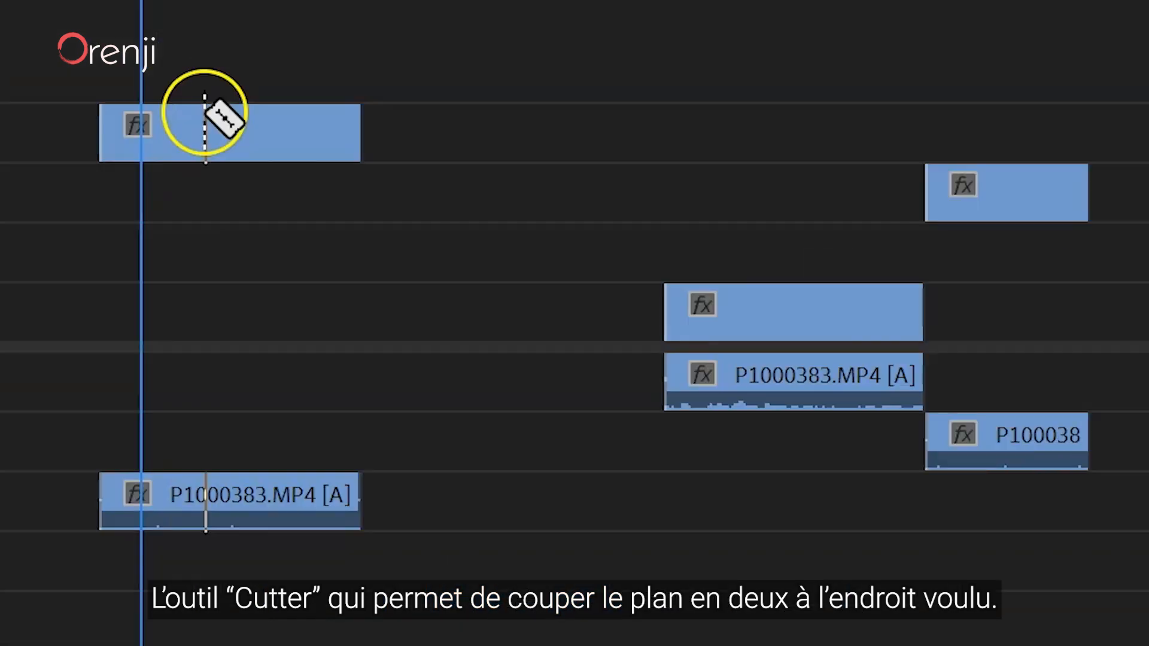
left_click(204, 129)
left_click(254, 123)
Move the middle segment of the cut V4 clip down to V1, starting at about 00:00:08:20, in the empty stretch before the next clip.
left_click(29, 179)
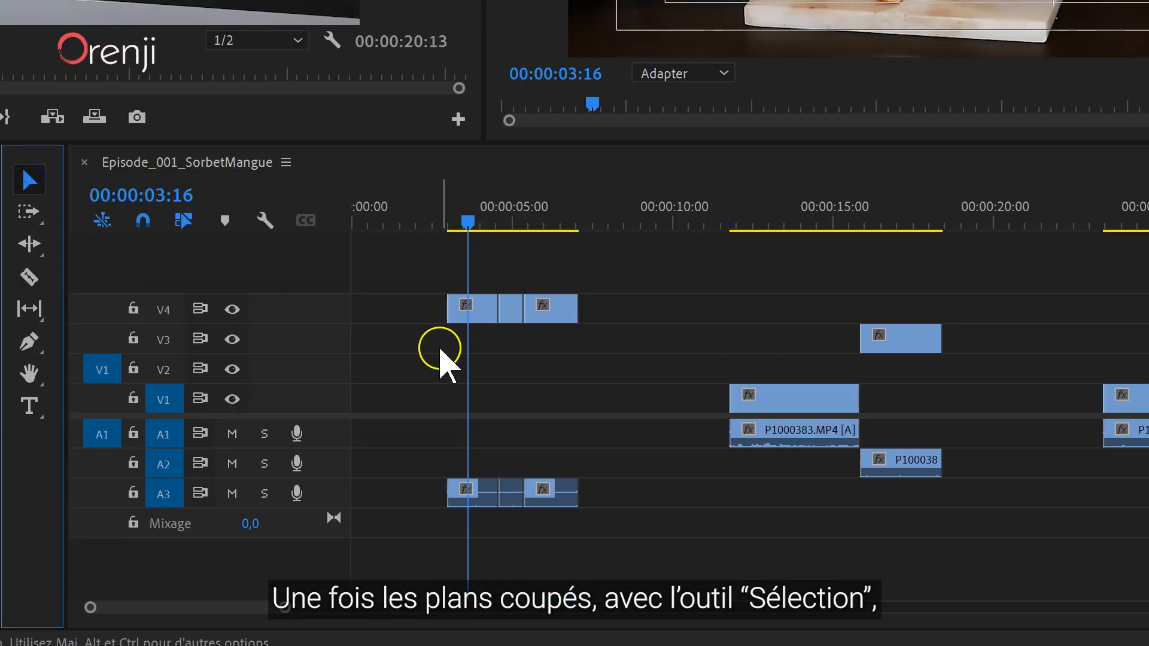
left_click(508, 307)
left_click_drag(509, 307, 645, 396)
left_click(630, 280)
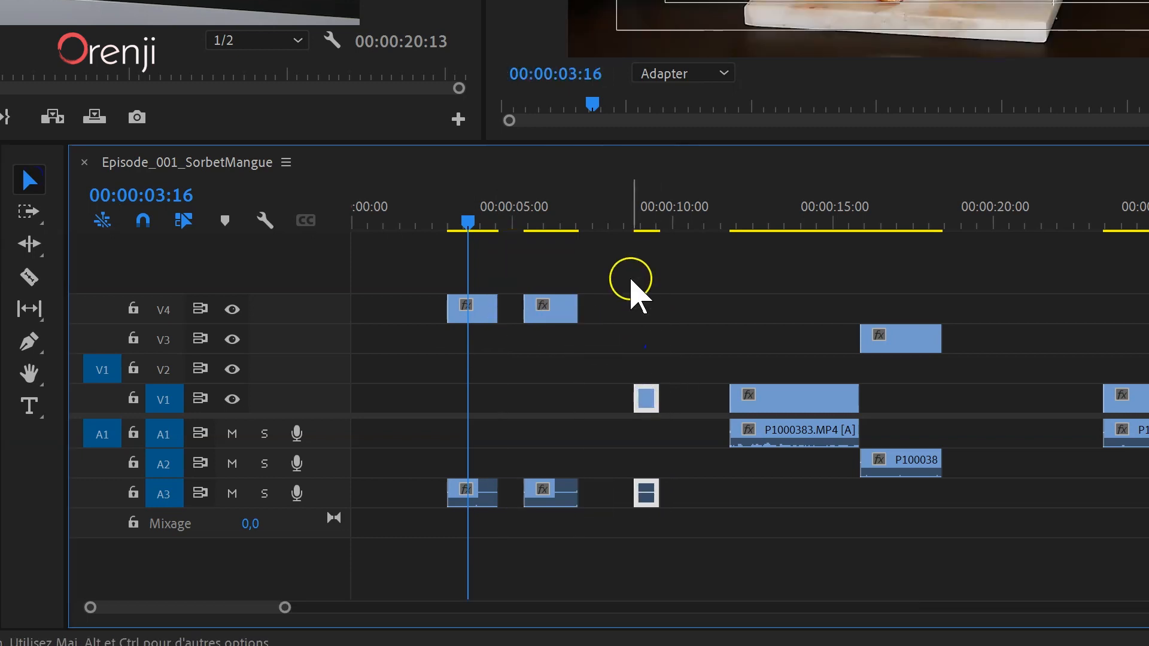
Cut the longer V1 clip before the V3 clip into three parts with the Razor at about 00:00:12:22 and 00:00:14:13.
left_click(30, 278)
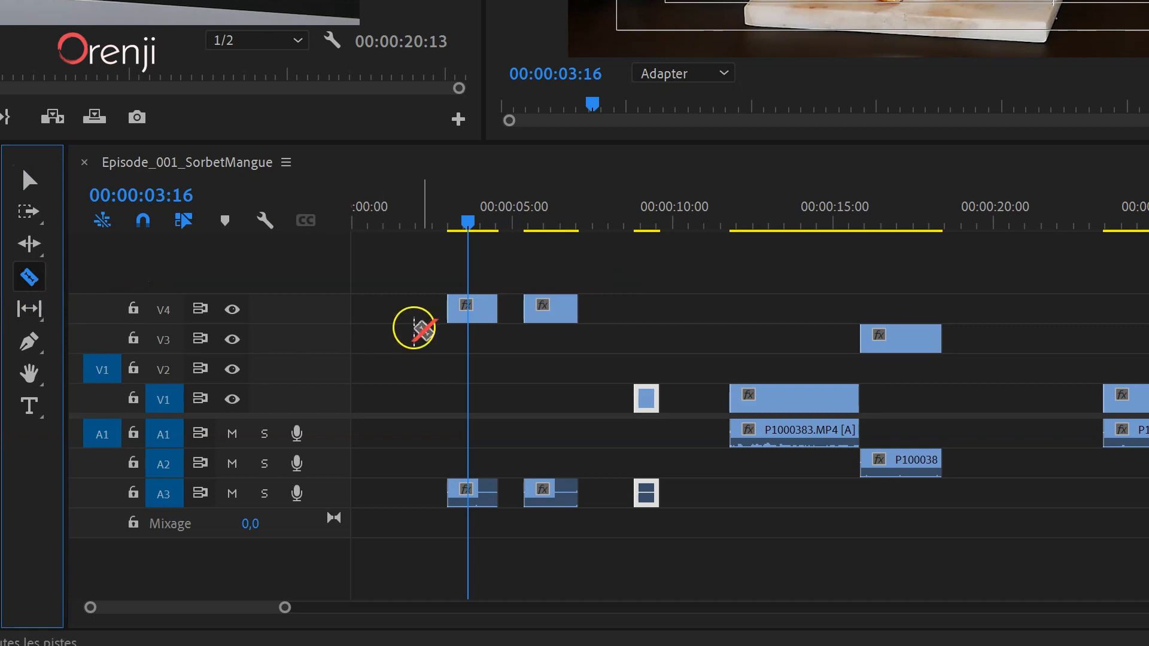
left_click(770, 394)
left_click(818, 395)
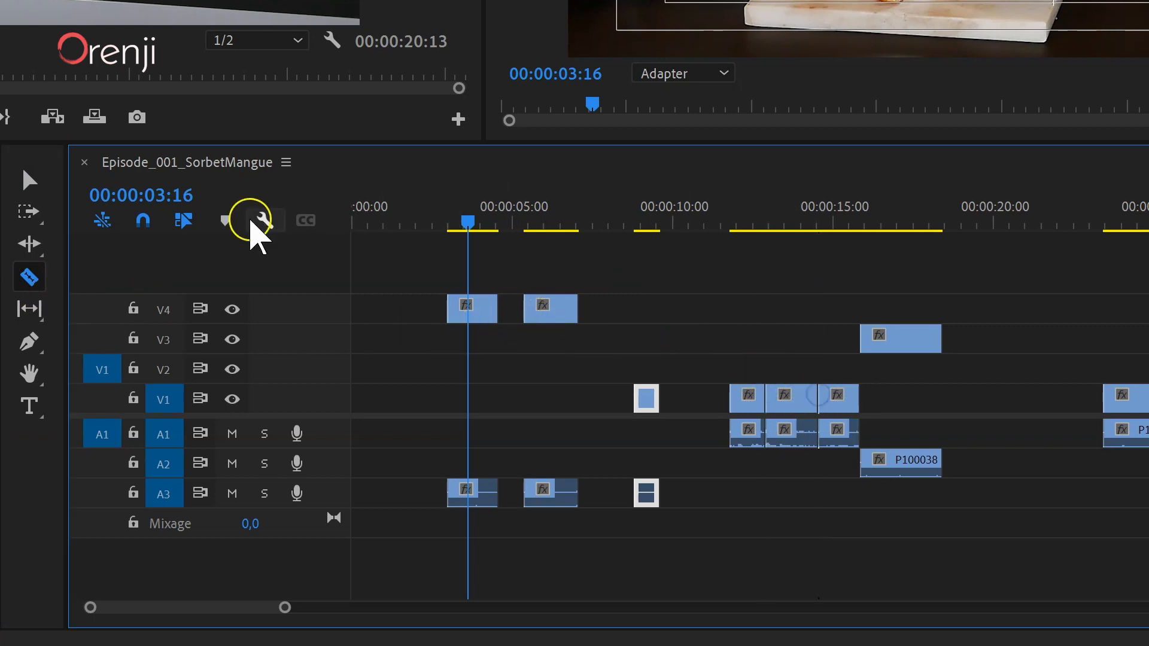
Move the middle part of the cut V1 clip to about 00:00:19:14 and delete it from the timeline.
left_click(23, 176)
left_click_drag(783, 402, 1005, 398)
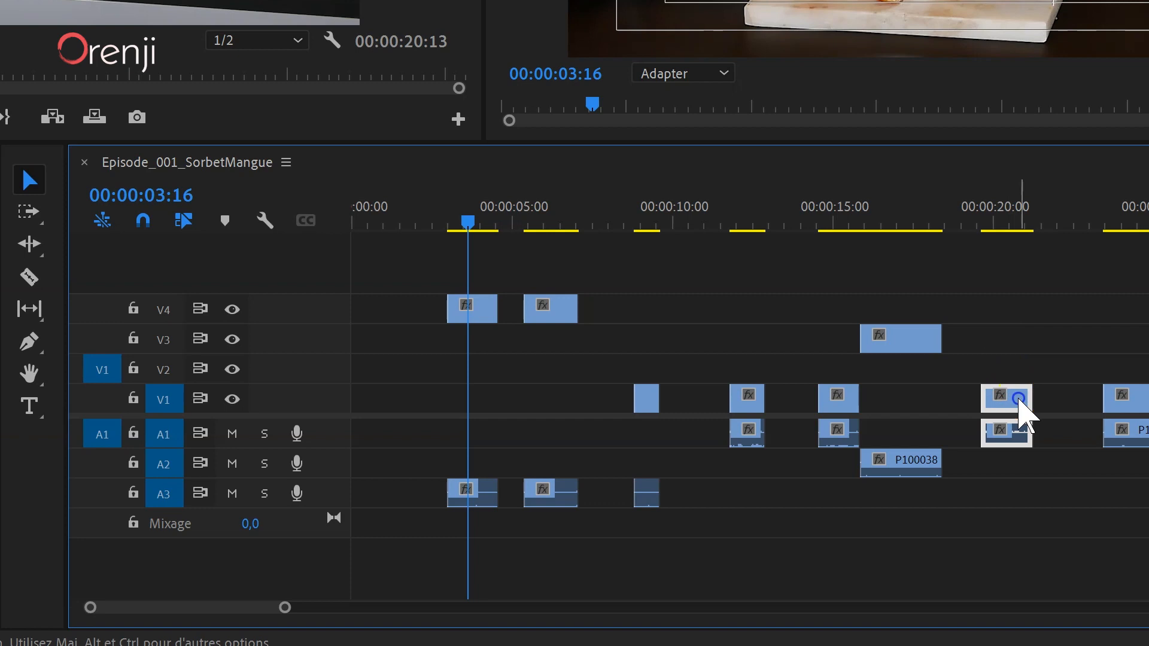
key("Delete")
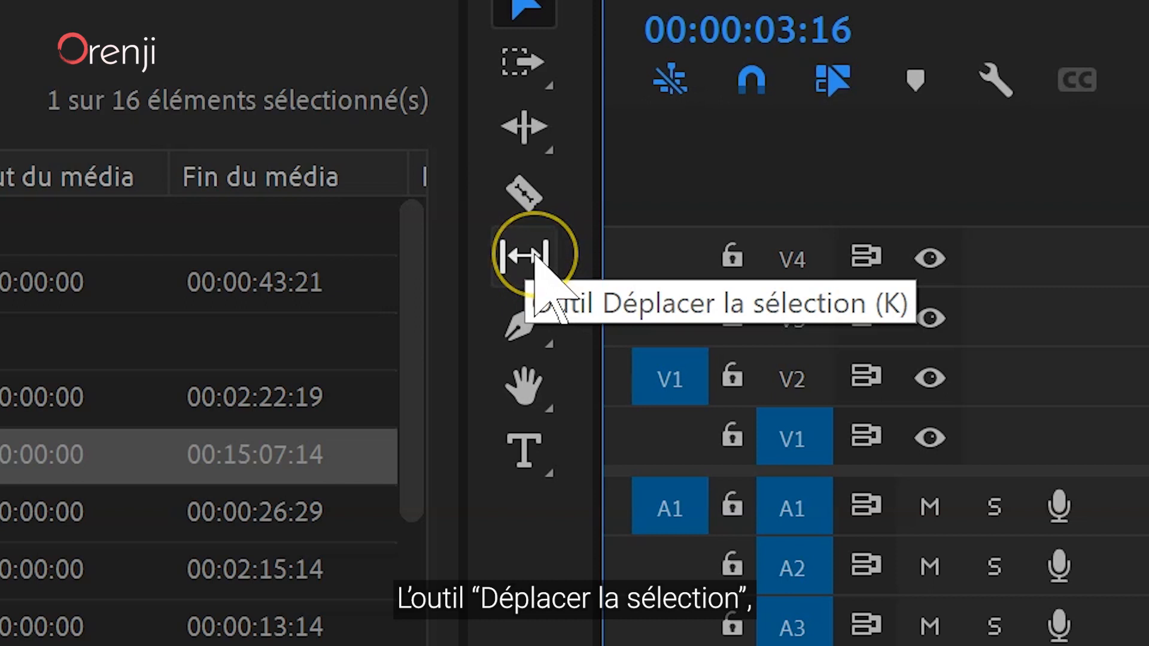
Slip the first V4 clip to a different moment of its rush and play it back from about 00:00:02:20.
left_click(534, 256)
left_click_drag(564, 473, 163, 430)
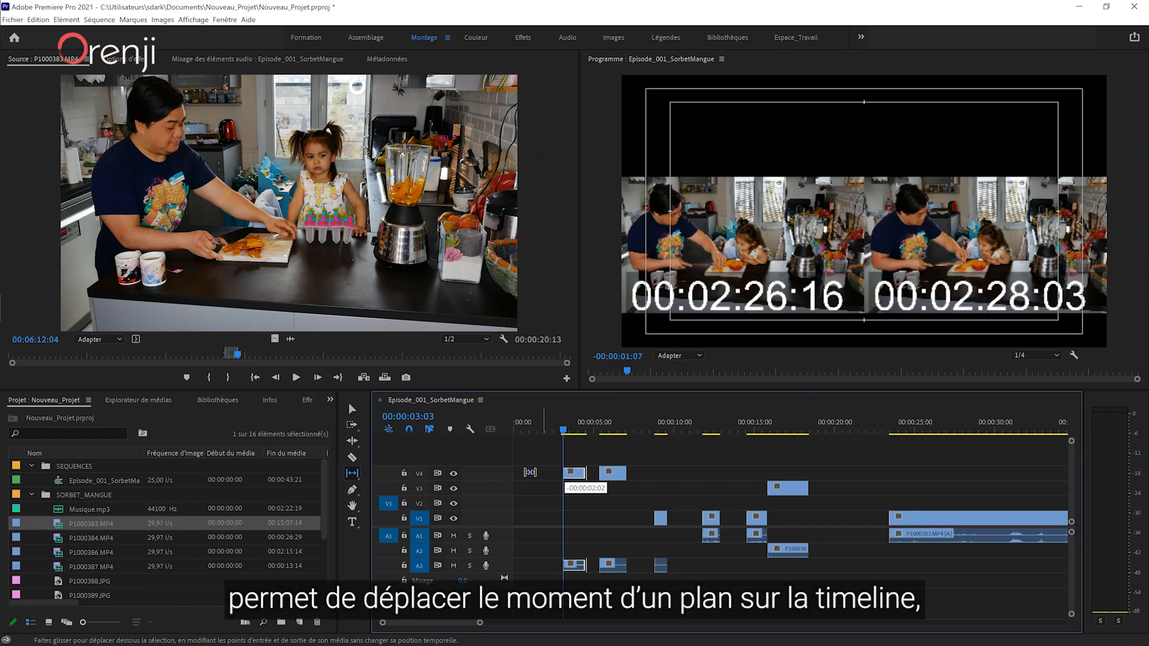
left_click_drag(163, 430, 16, 410)
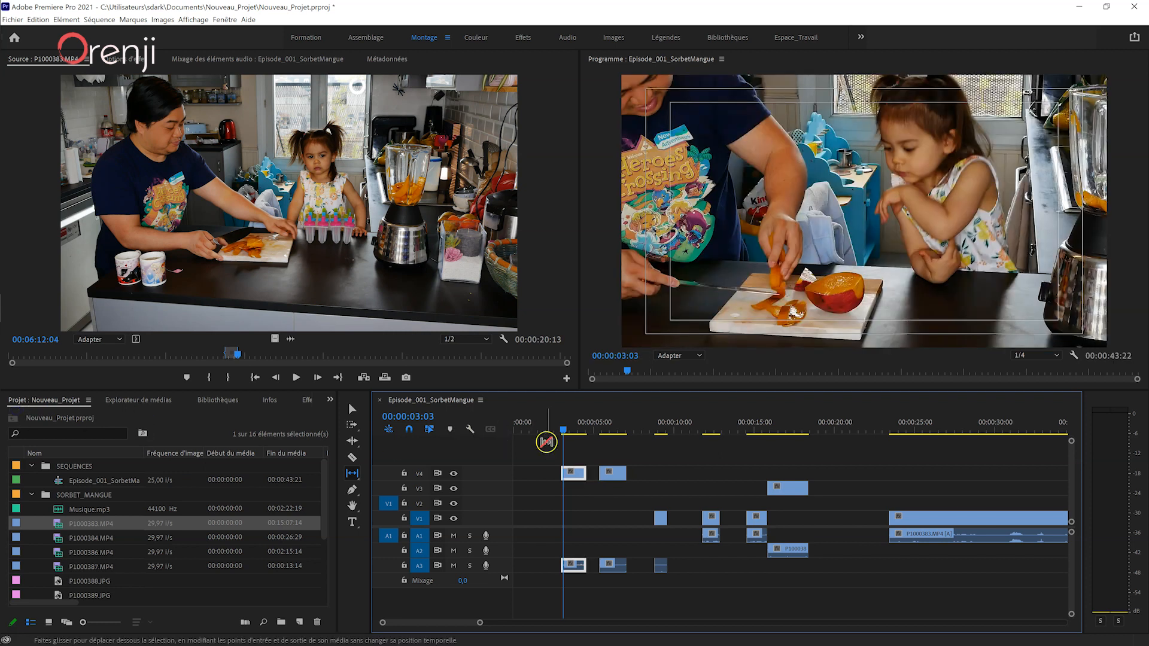
left_click(561, 427)
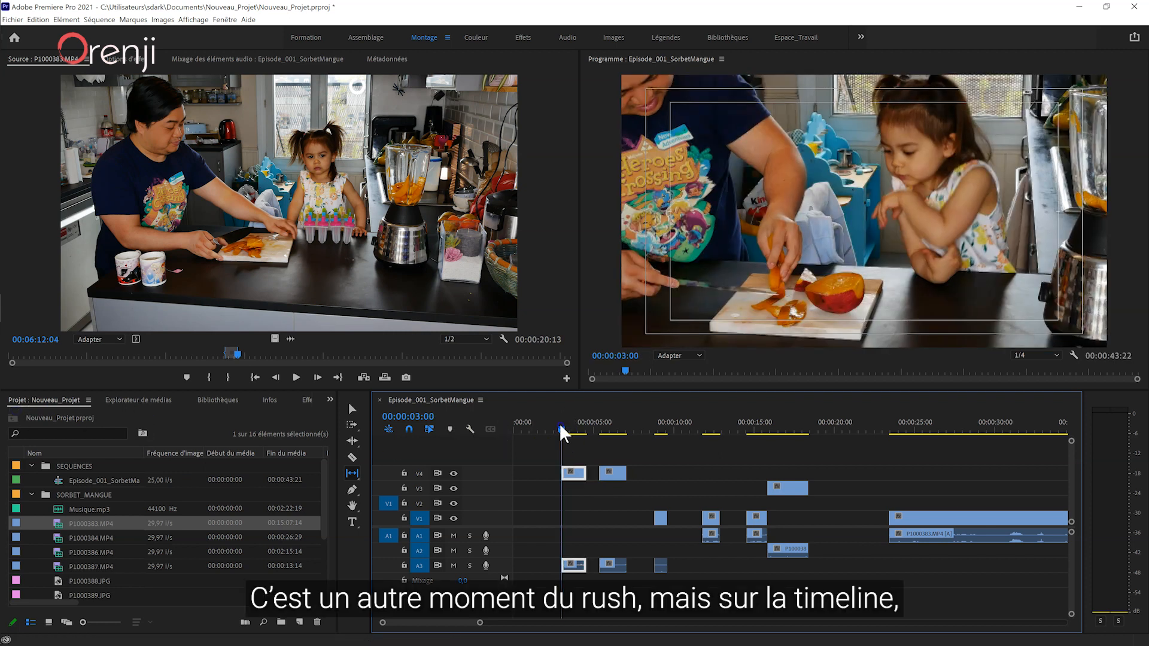
key("space")
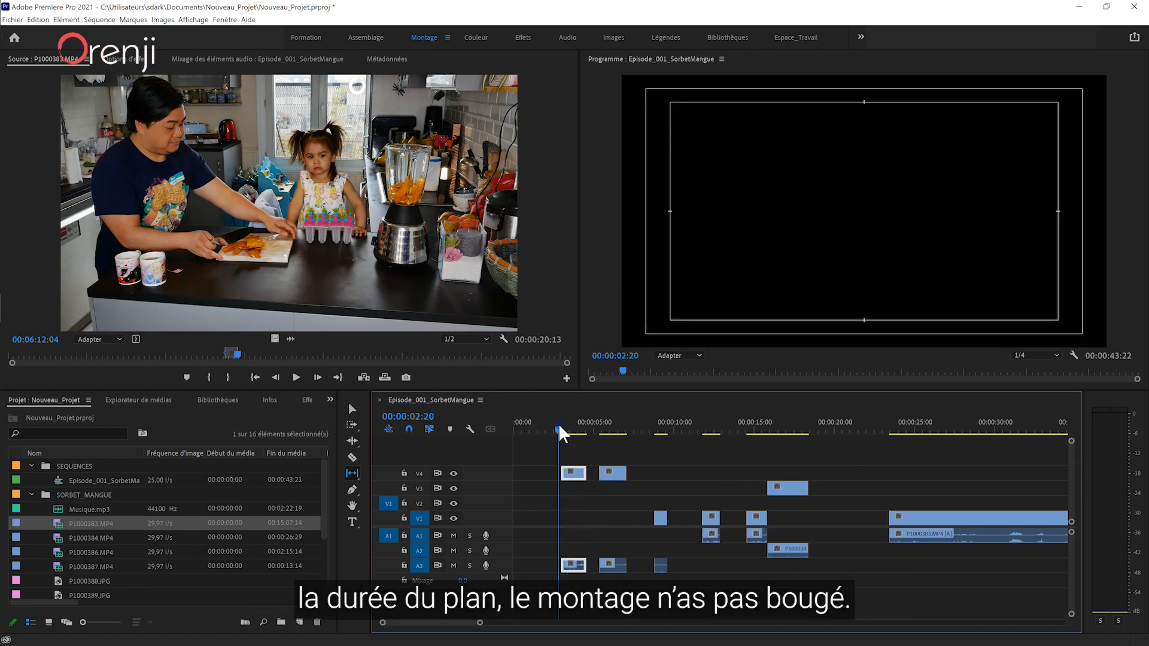
key("space")
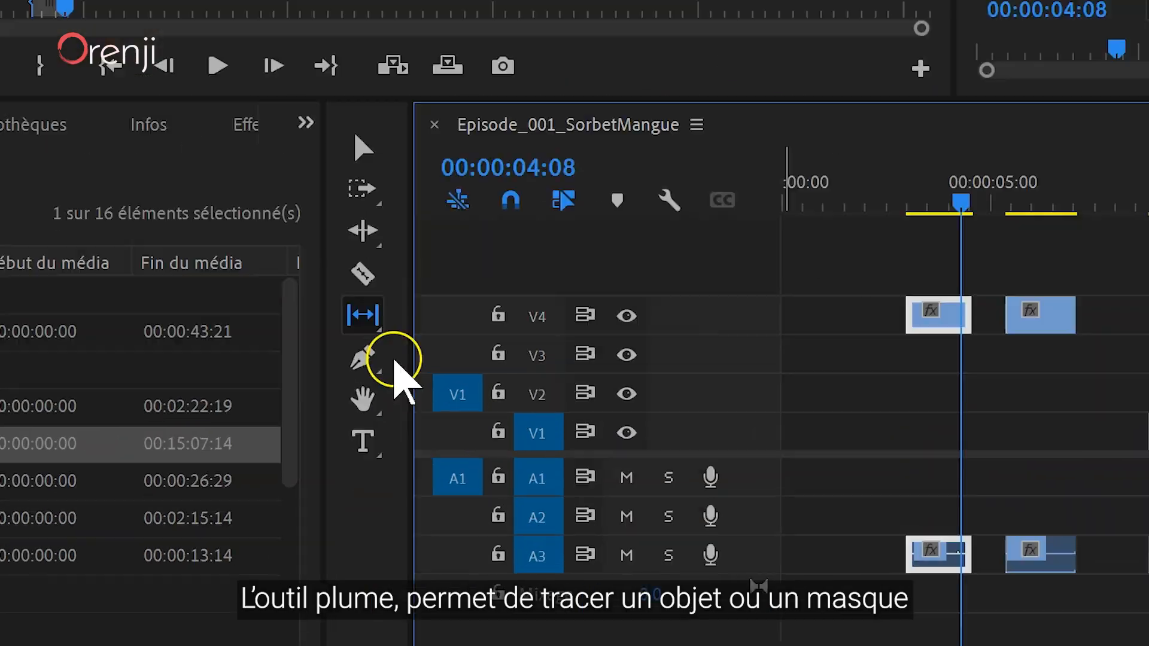
Draw a closed heart shape with curved points above the cutting board in the Program picture at 00:00:04:08, using the Pen tool.
left_click(352, 489)
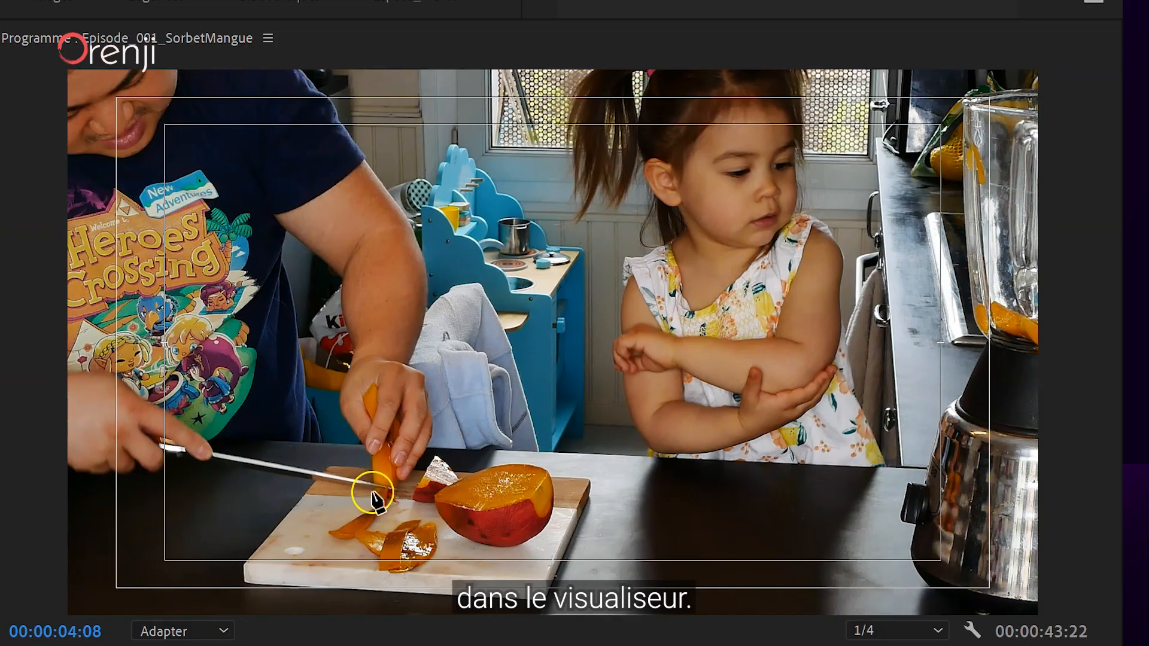
left_click(372, 493)
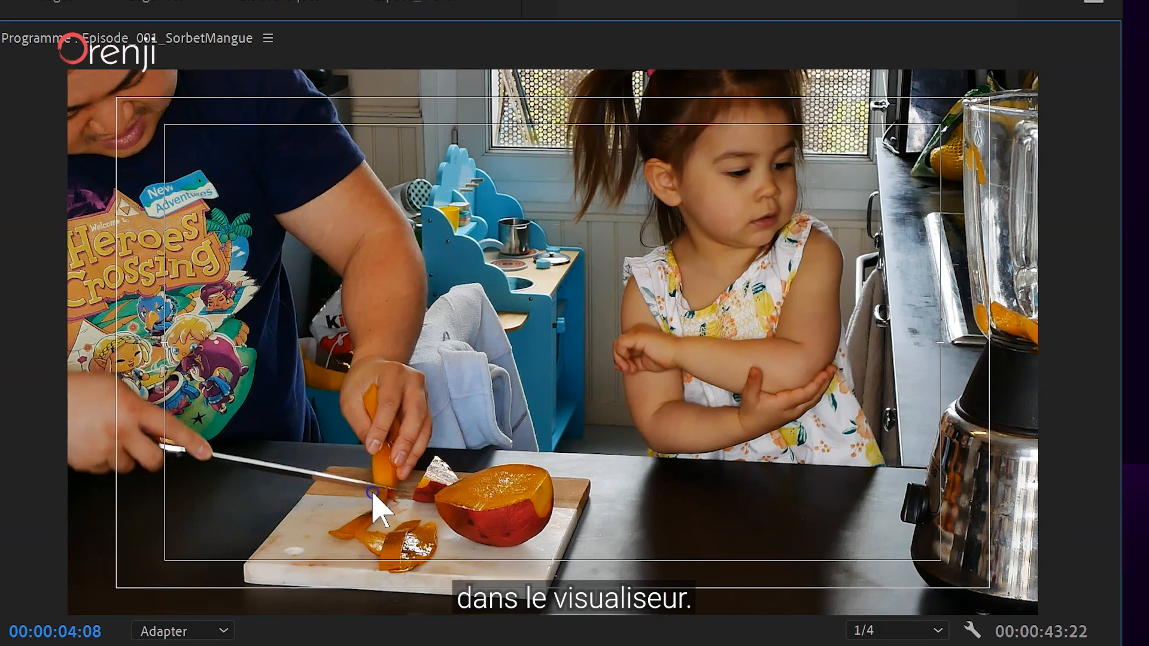
left_click_drag(303, 348, 358, 295)
left_click(394, 393)
left_click_drag(476, 291, 514, 313)
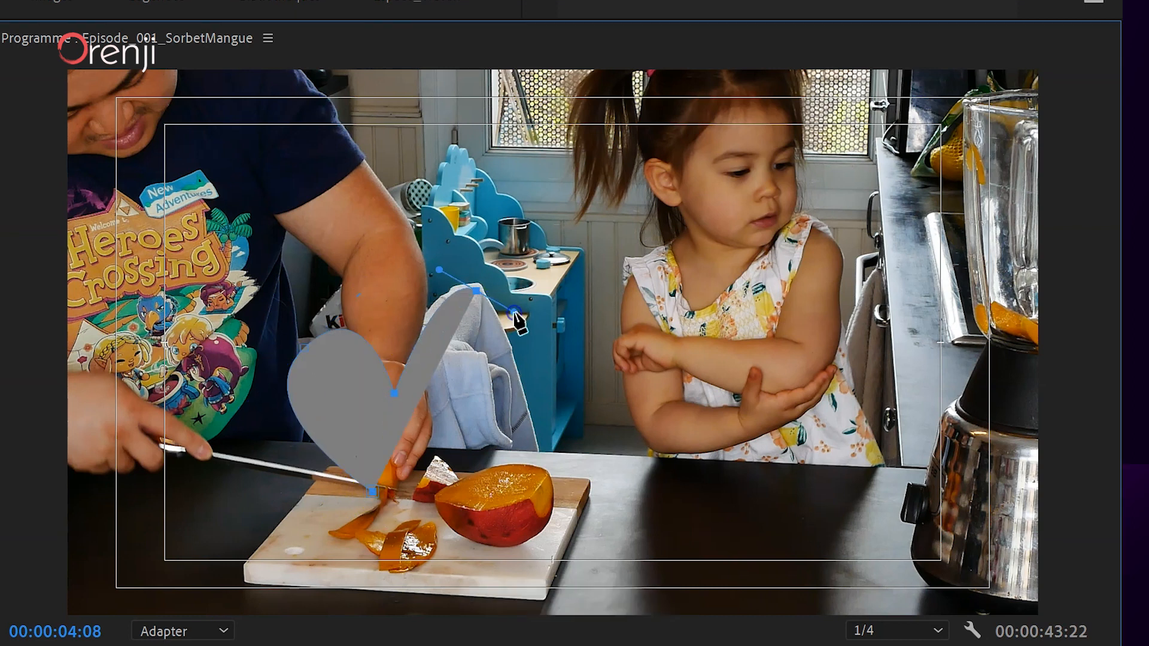
left_click_drag(374, 495, 430, 538)
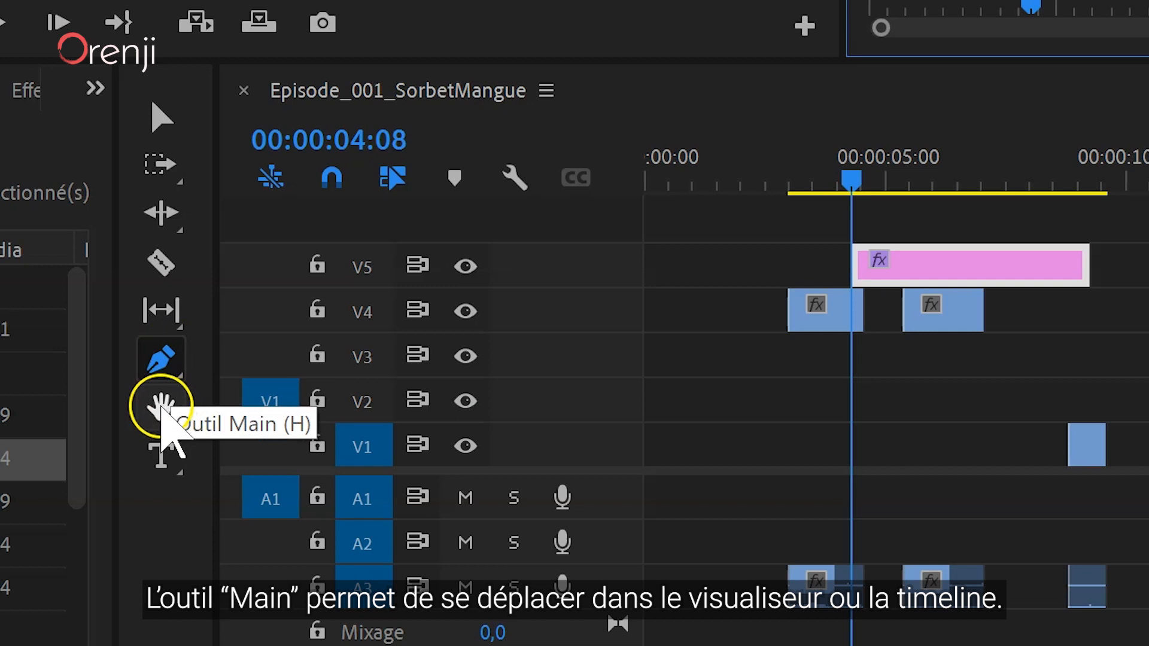
Pan the timeline and the Program picture enlarged to 400 % with the Hand tool, and restore the picture to the Adapter zoom.
left_click(161, 412)
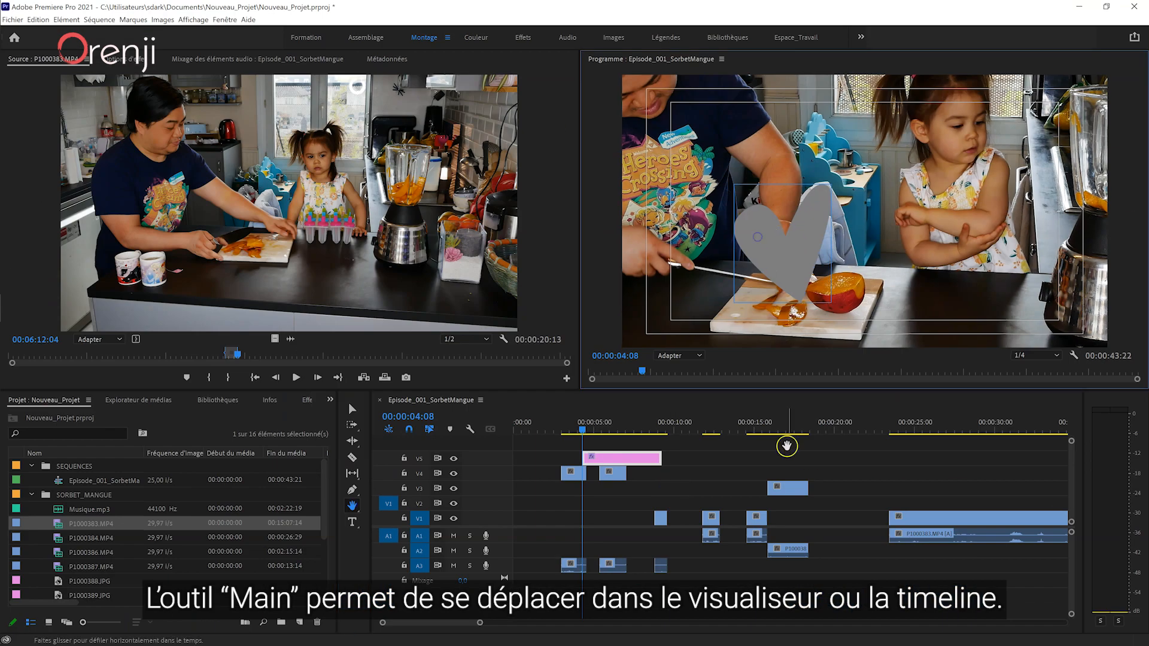
left_click_drag(787, 447, 564, 501)
left_click_drag(935, 515, 1089, 529)
left_click(675, 355)
left_click(673, 473)
left_click_drag(902, 293, 879, 251)
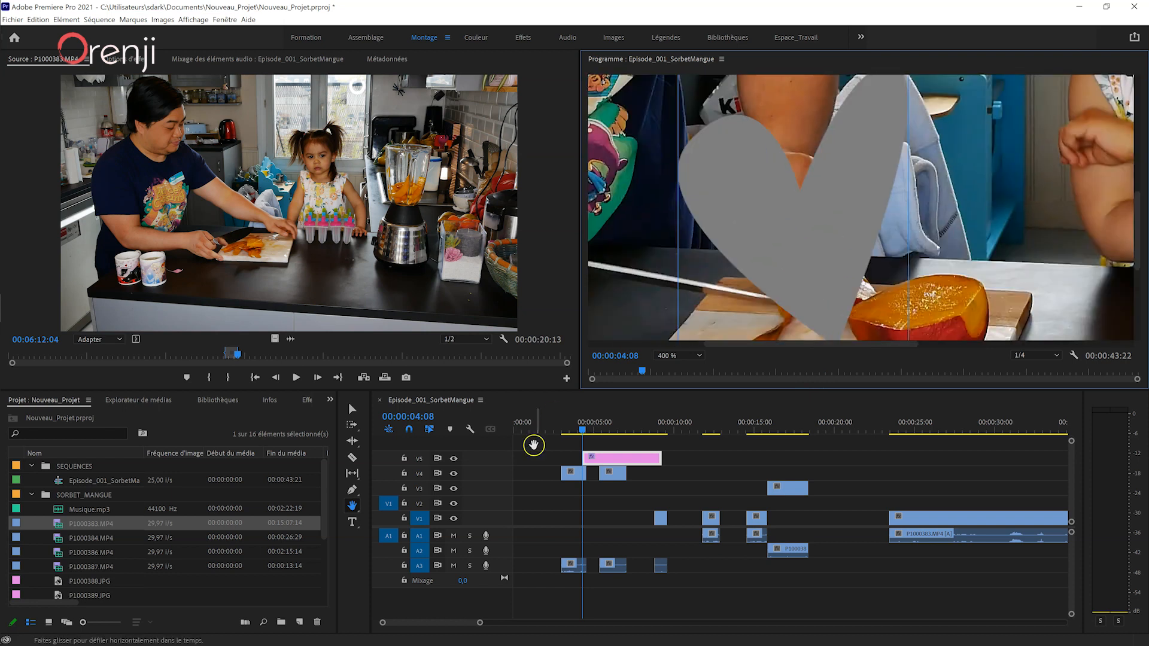
left_click(673, 355)
left_click(673, 377)
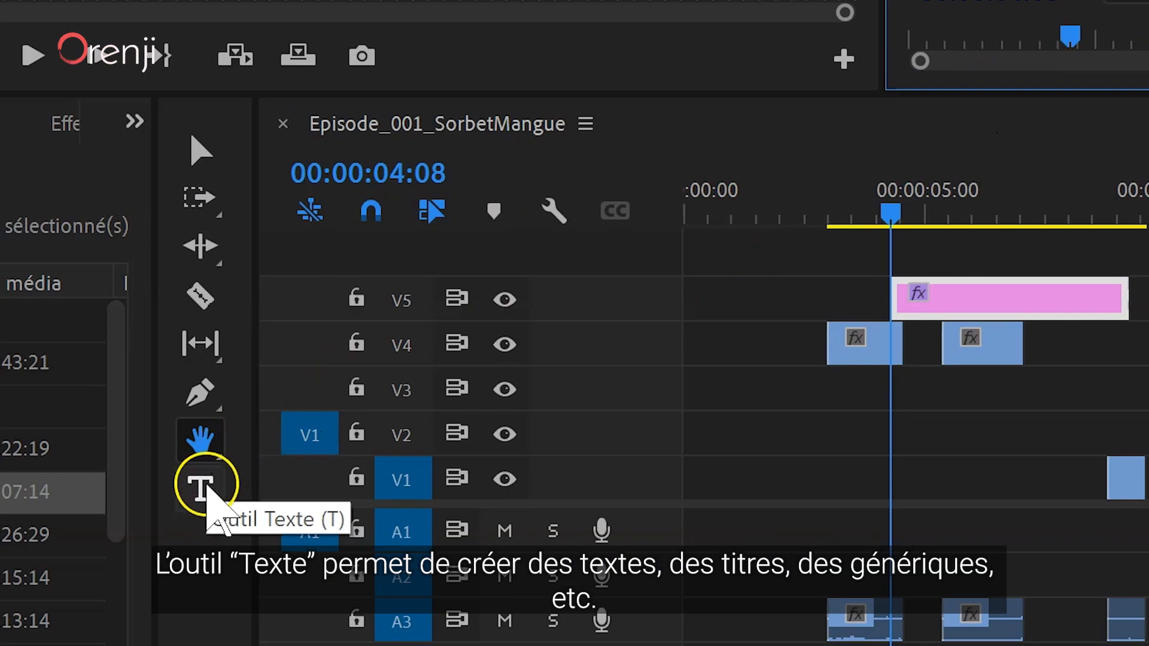
Add the text "Bonjour" above the heart and the text "Merci" beside the mango in the Program picture.
left_click(207, 487)
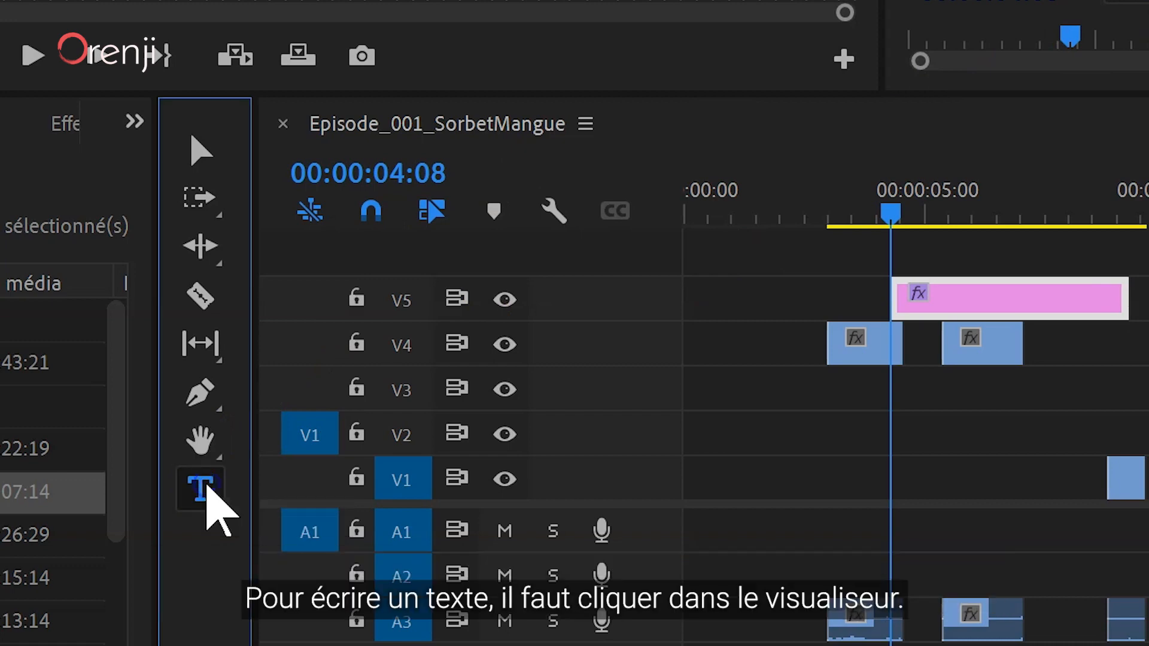
left_click(454, 231)
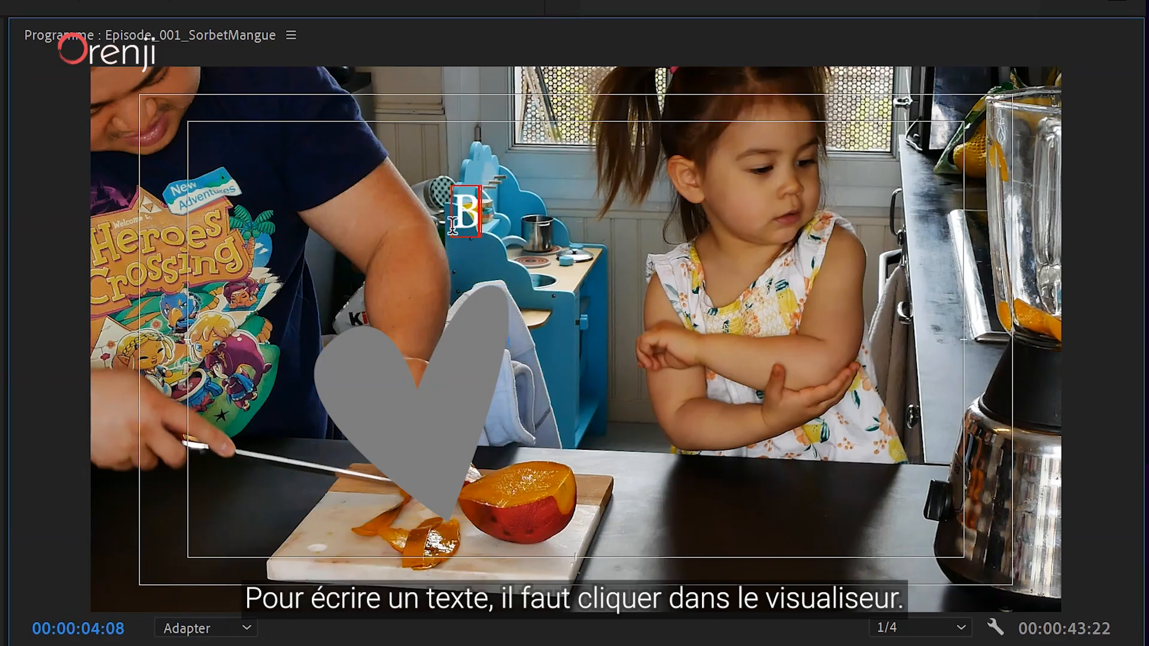
type("Bonjour")
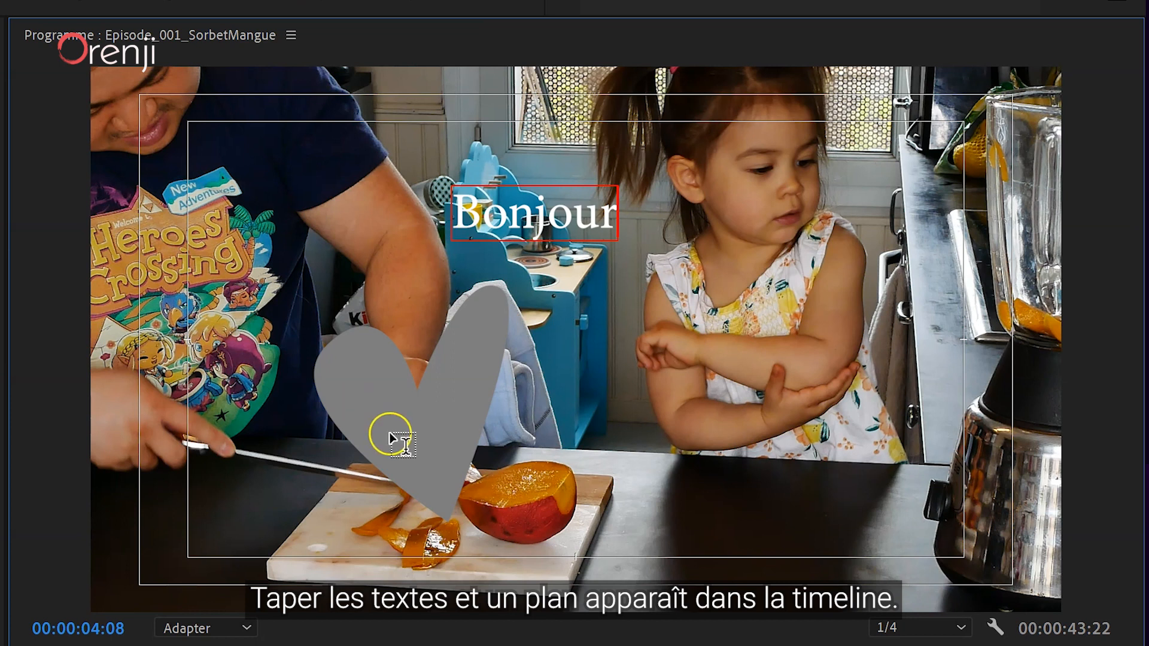
left_click(608, 439)
type("Merci")
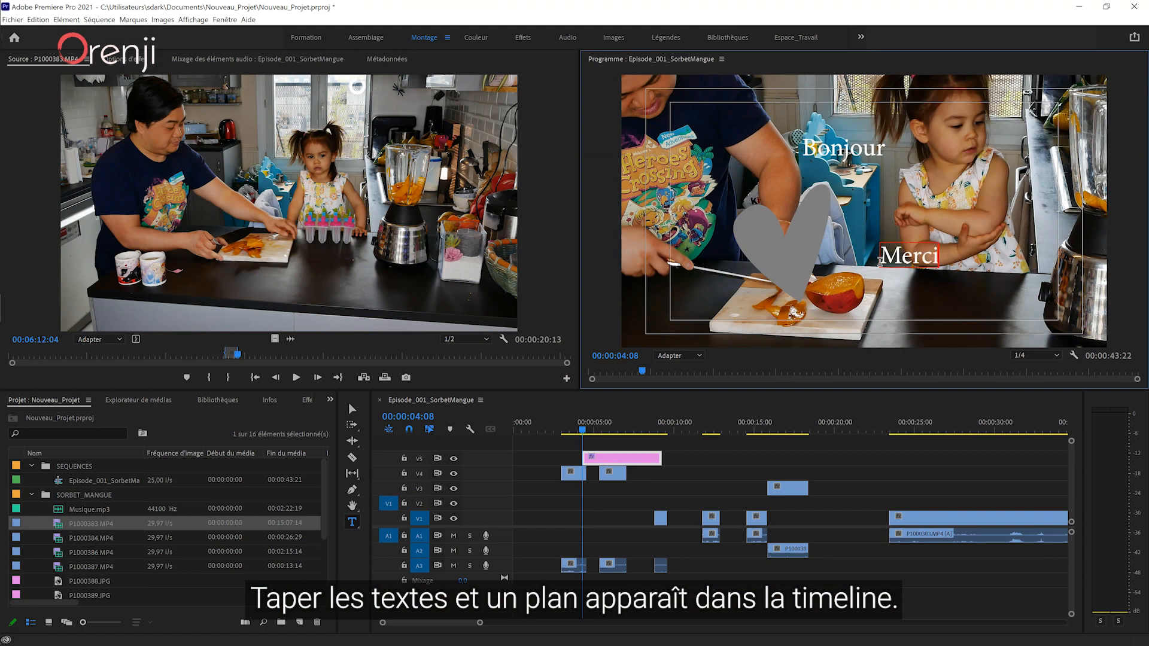
Move "Merci" to the lower-left corner of the picture's inner safe margin and "Bonjour" to its lower-right side.
left_click(351, 409)
left_click(896, 270)
left_click_drag(926, 259, 711, 310)
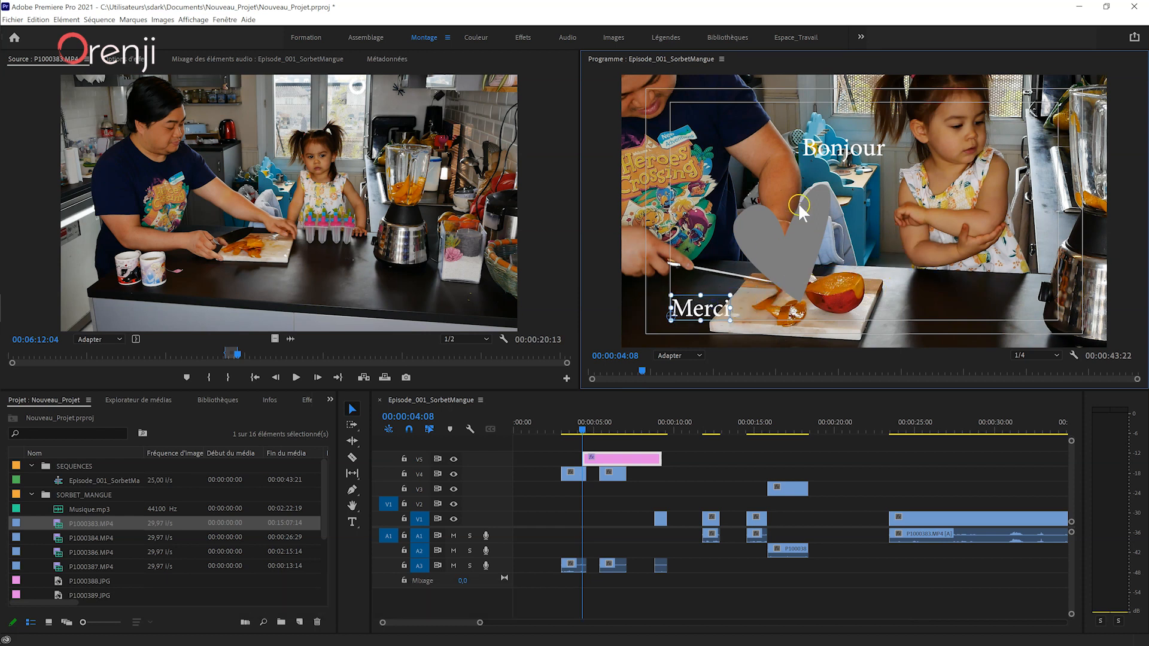
left_click_drag(857, 171, 1061, 313)
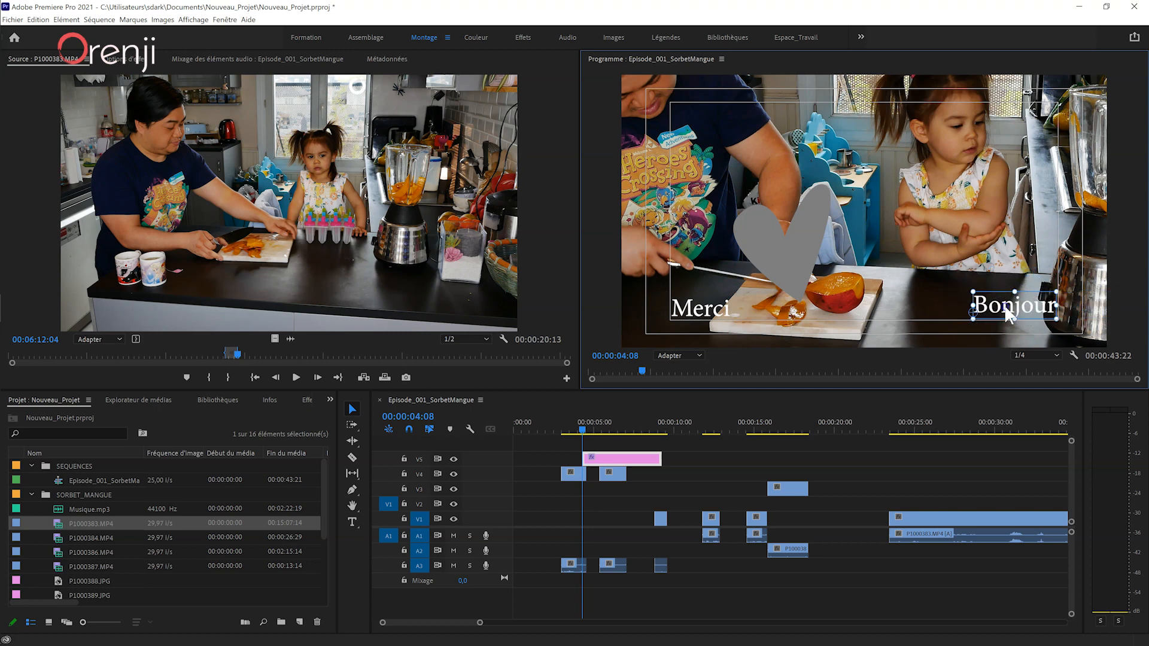